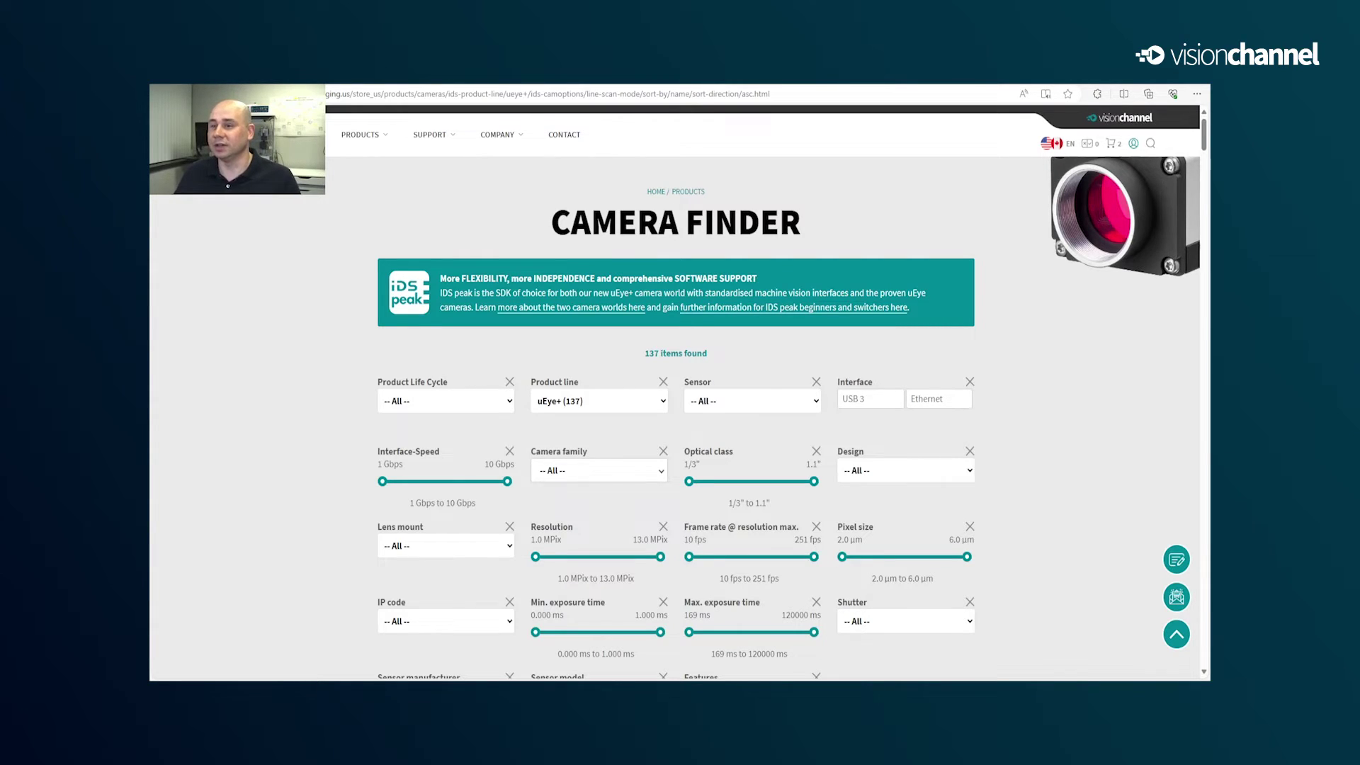
Filter the camera finder by product line uEye+ and feature Line scan mode, and check the number of matching items.
click(567, 408)
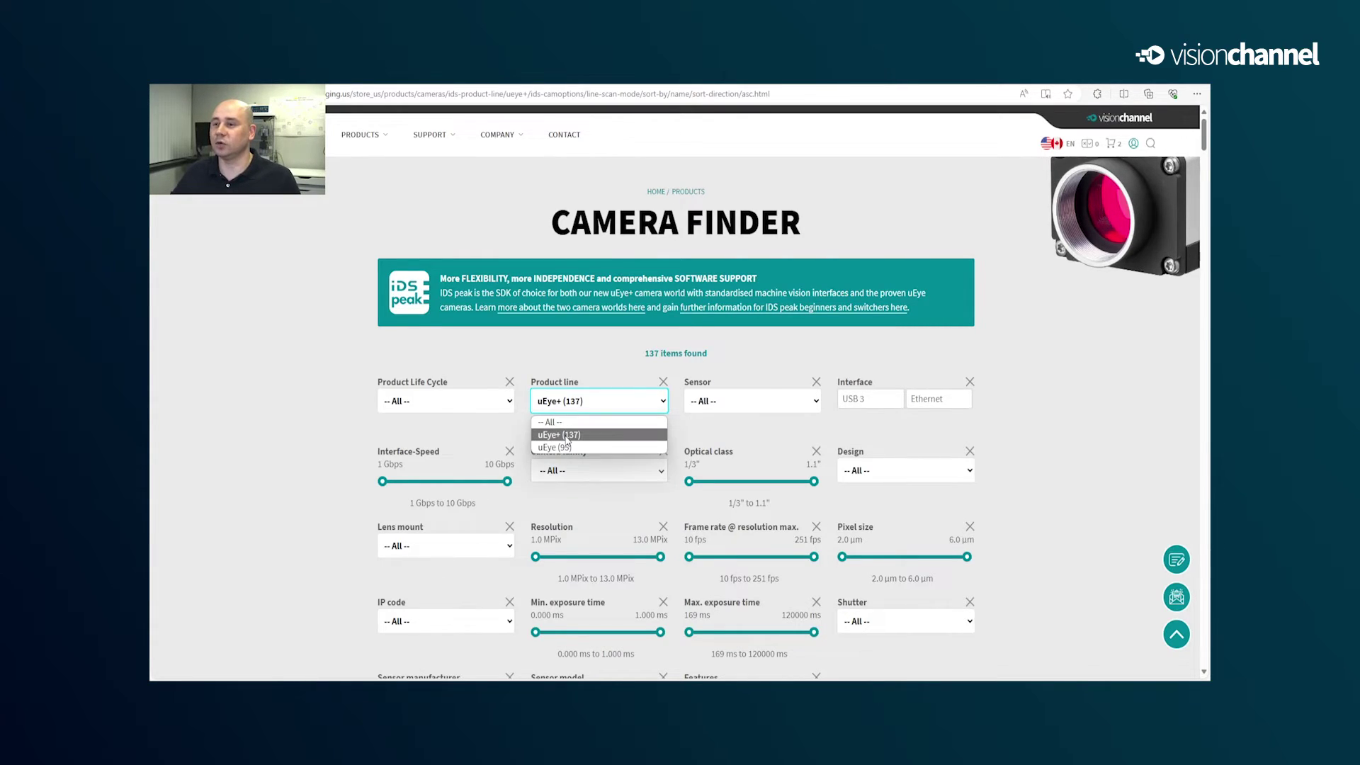
click(566, 435)
scroll(713, 445, down, 4)
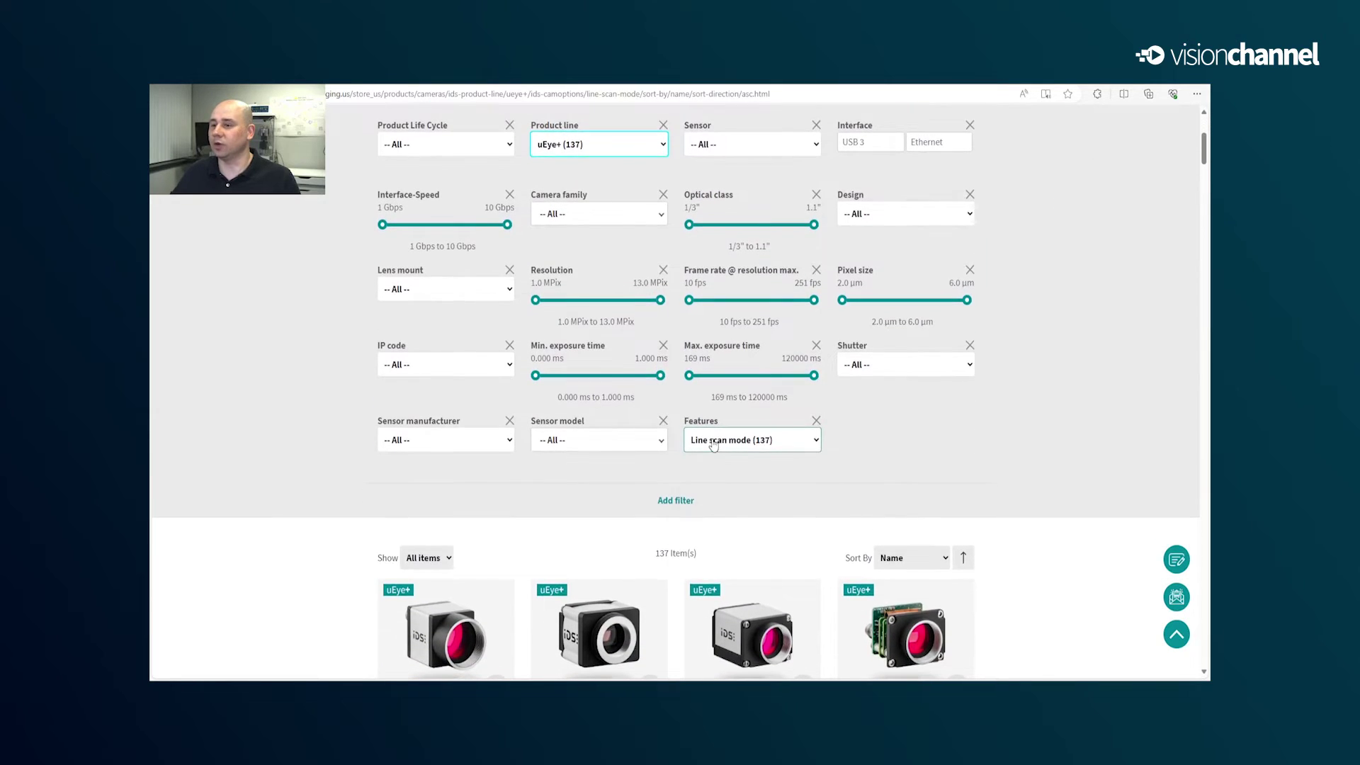
click(723, 445)
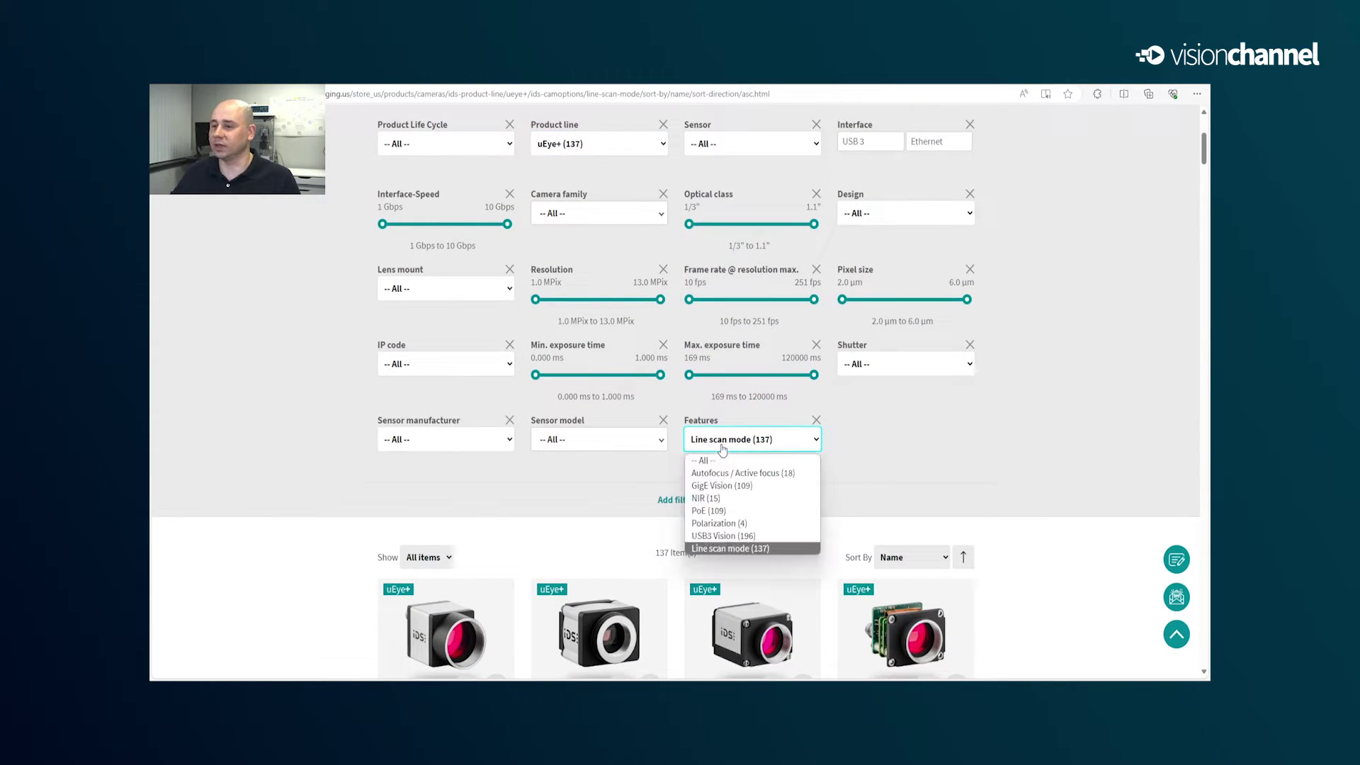
click(720, 547)
scroll(716, 489, down, 1)
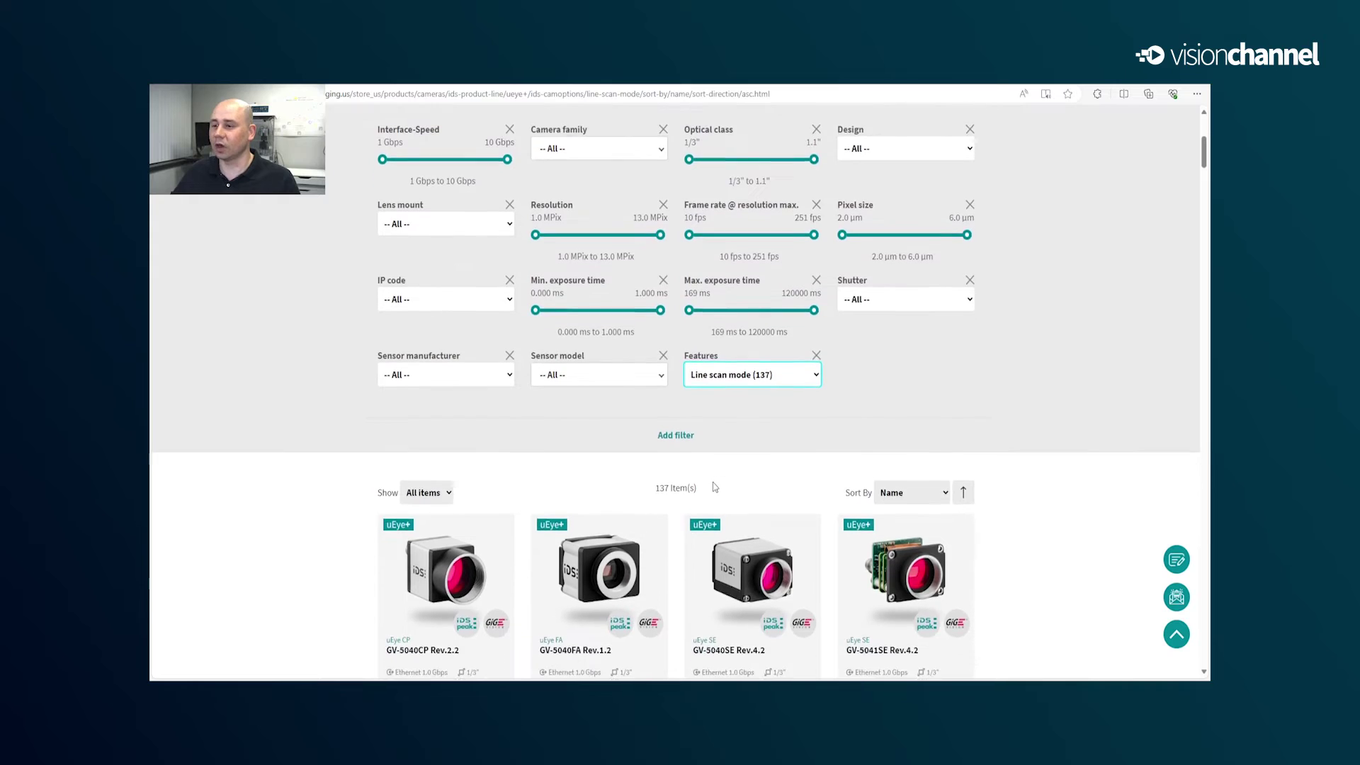
scroll(715, 487, down, 3)
drag(656, 296, 698, 306)
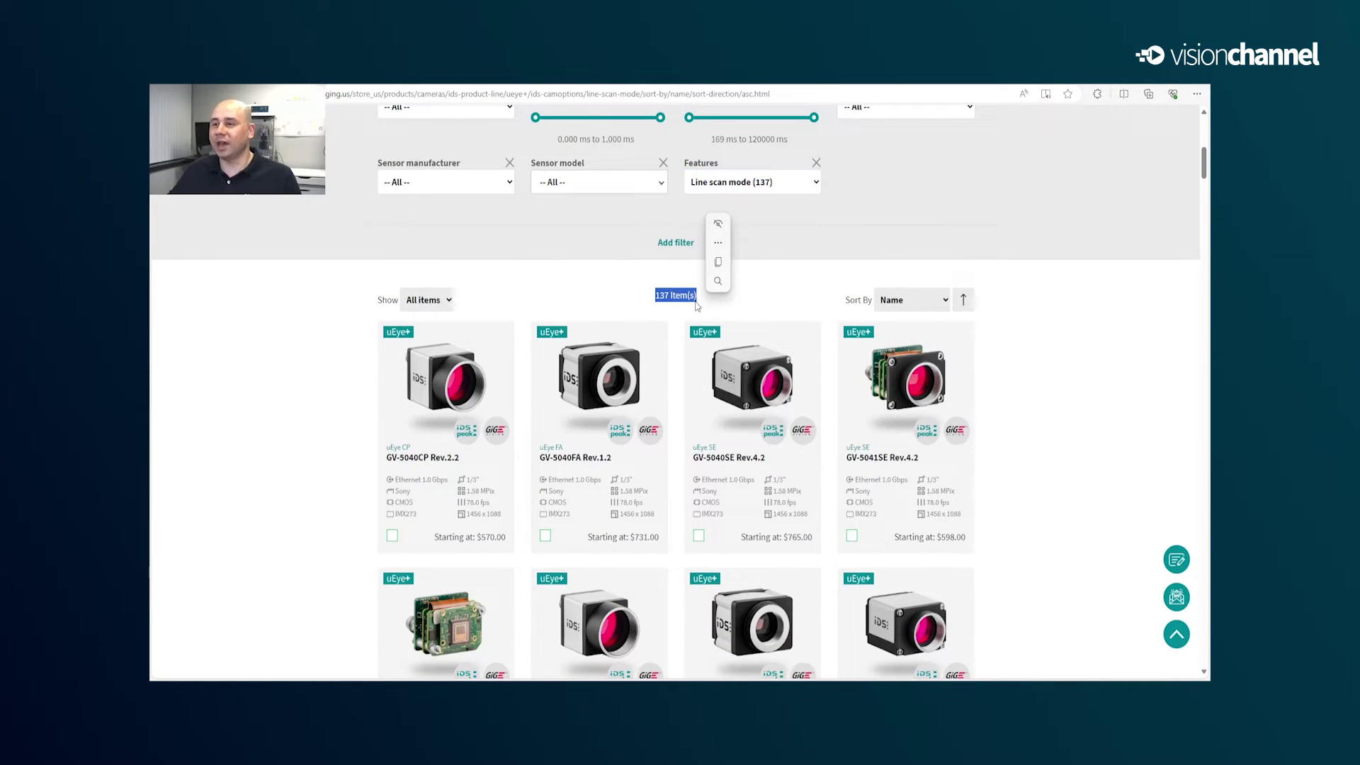
scroll(616, 309, up, 10)
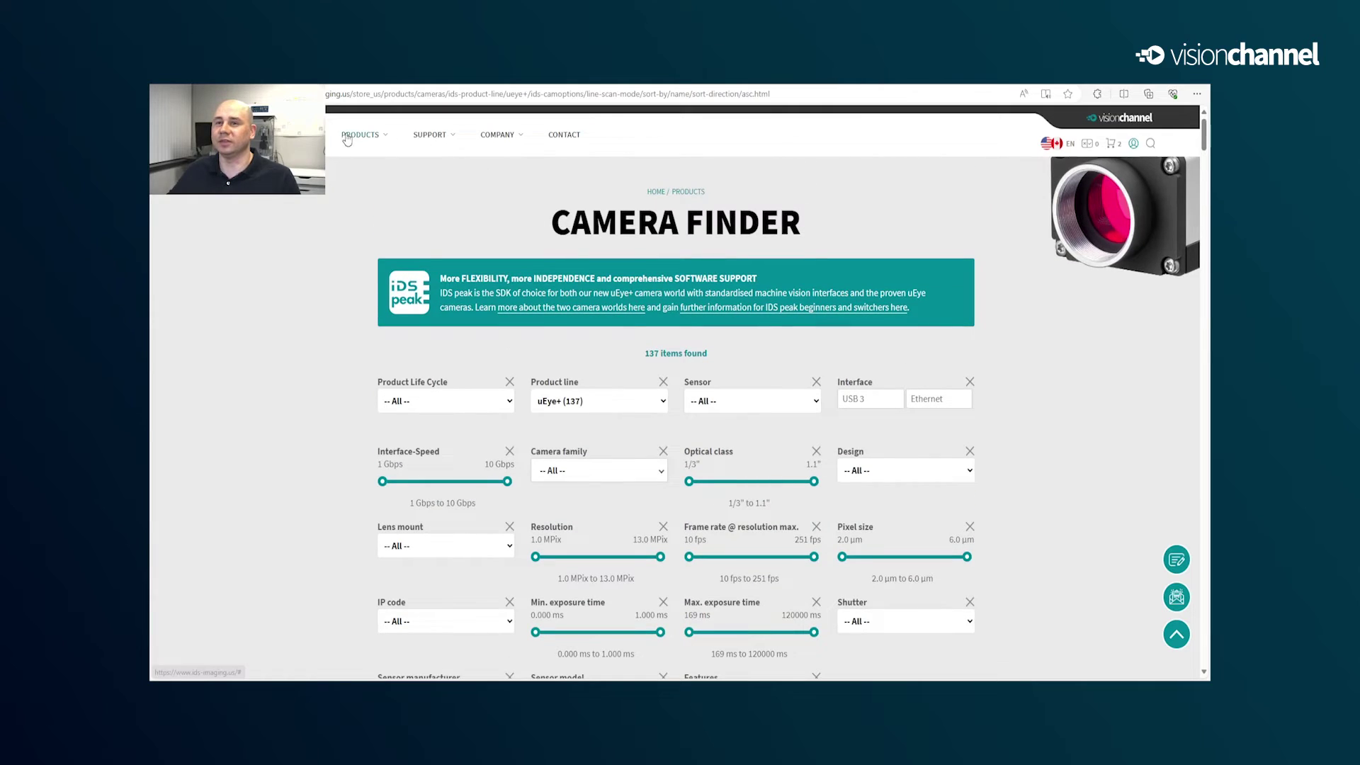
click(348, 138)
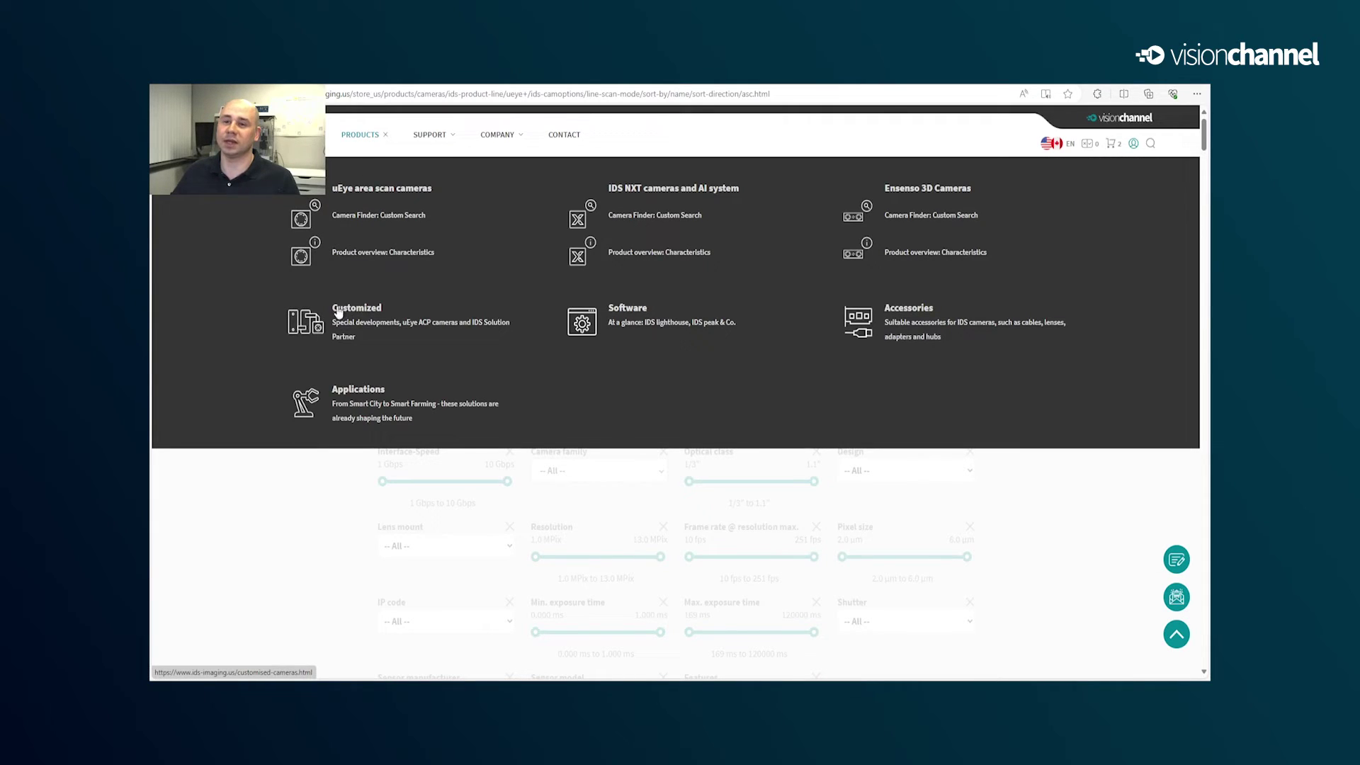
click(312, 488)
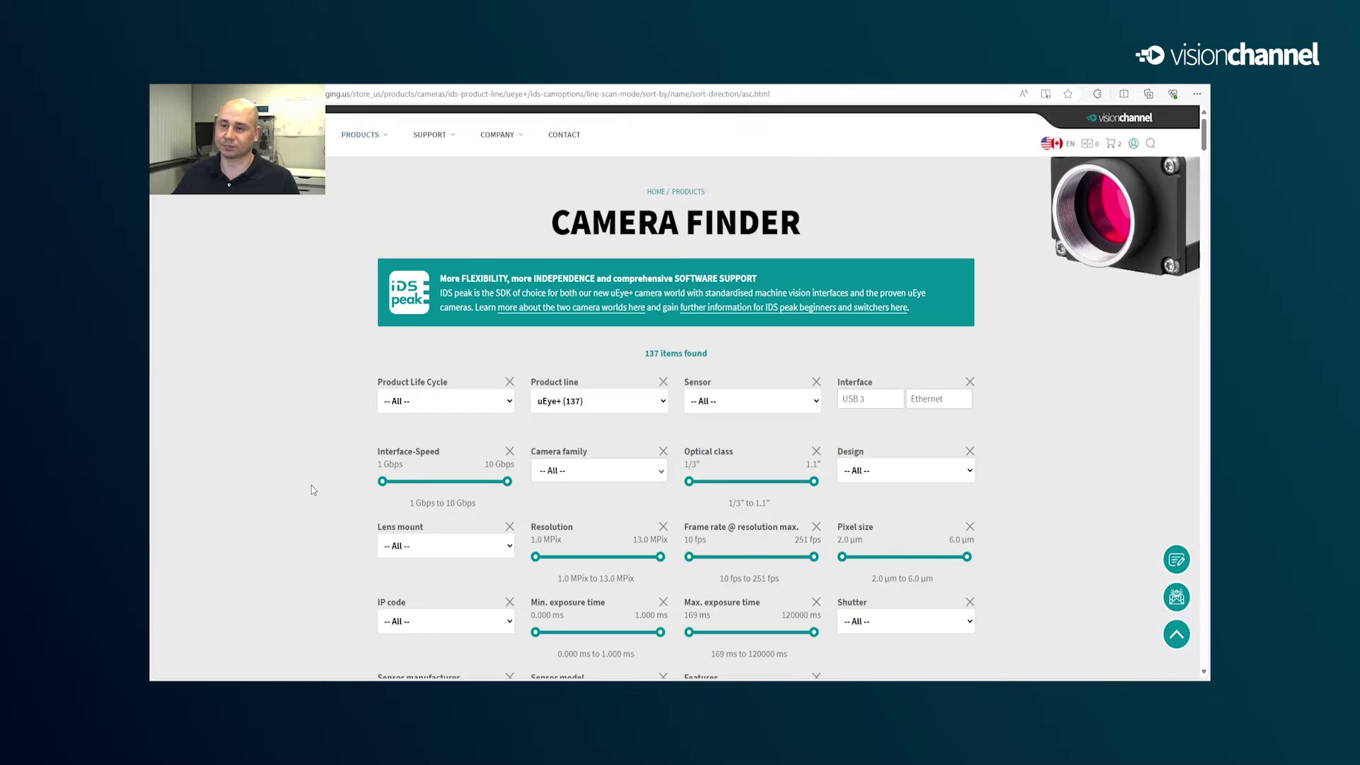
Open the GV-5040CP Rev.2.2 product page and examine the Line scan entry among its image acquisition features.
scroll(331, 409, down, 7)
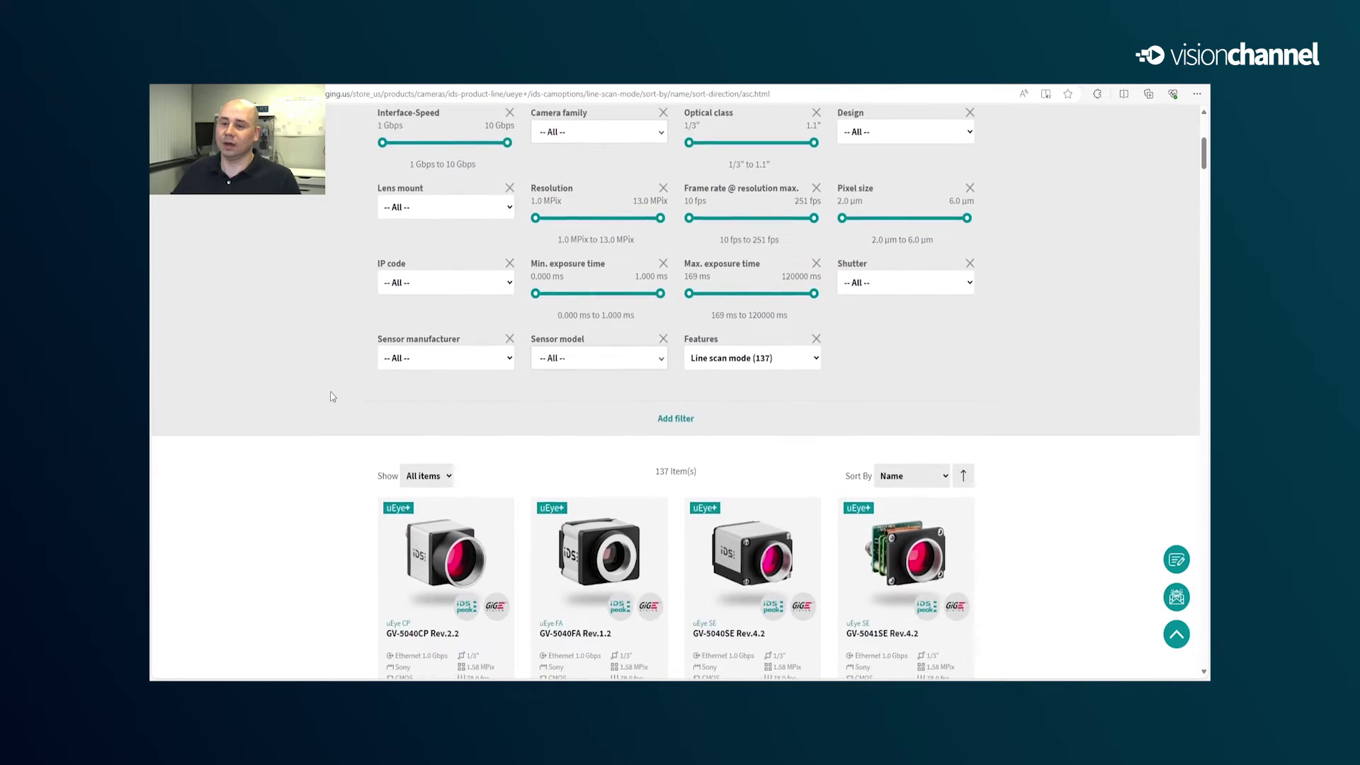
scroll(333, 397, down, 1)
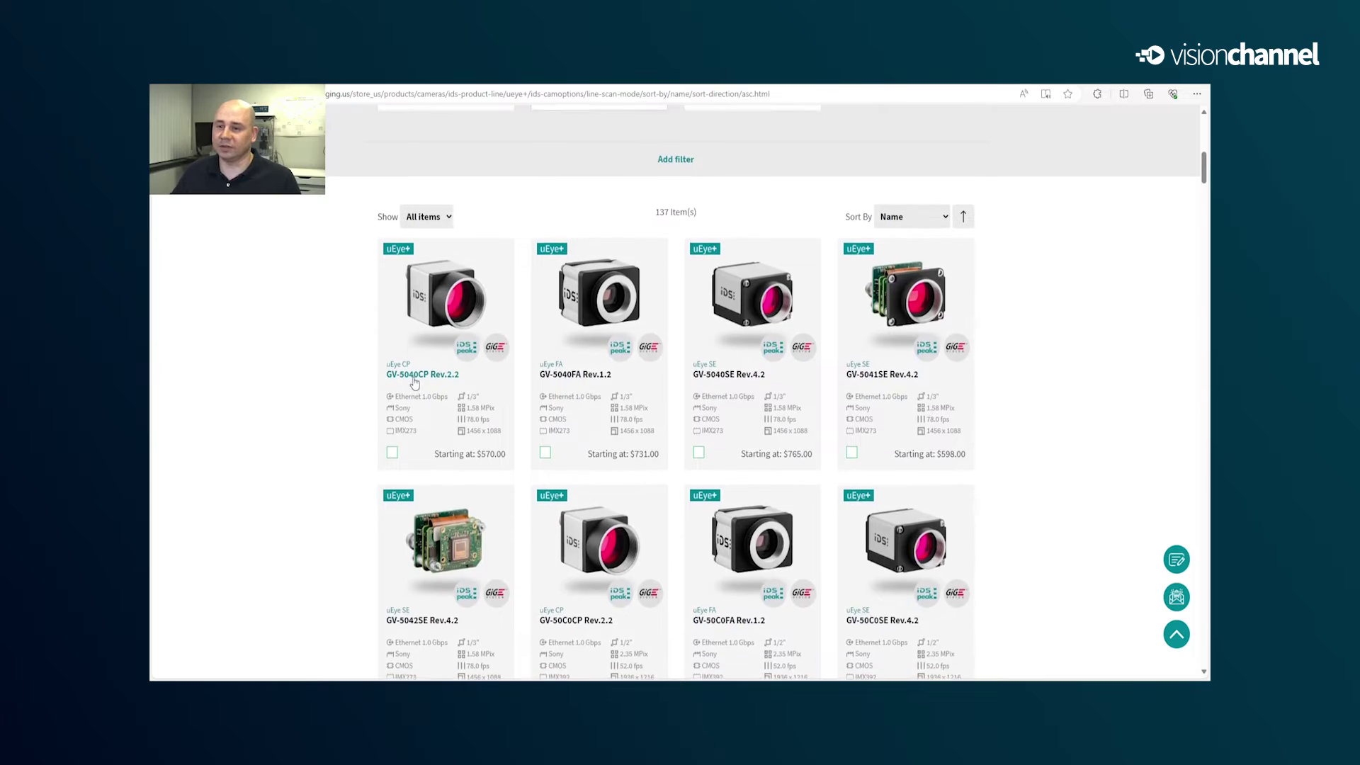
click(415, 377)
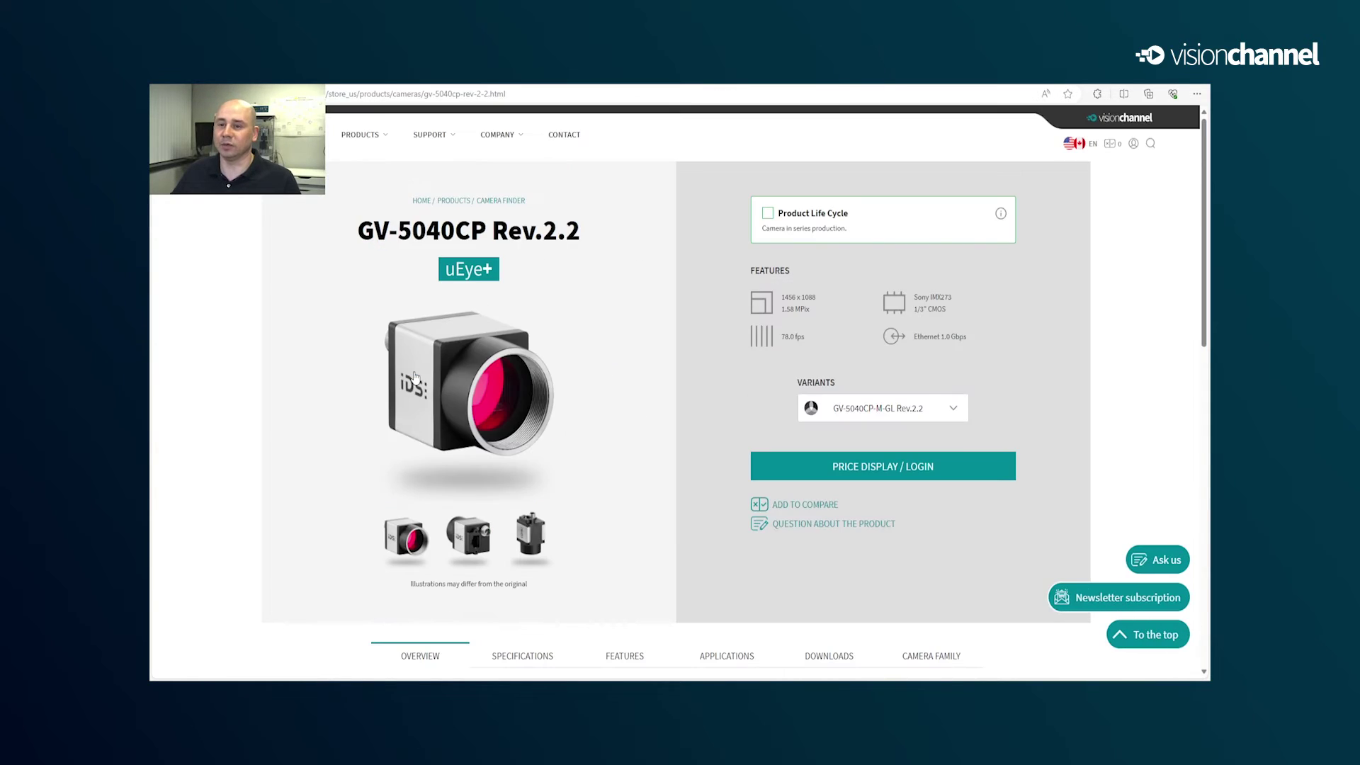
scroll(613, 572, down, 1)
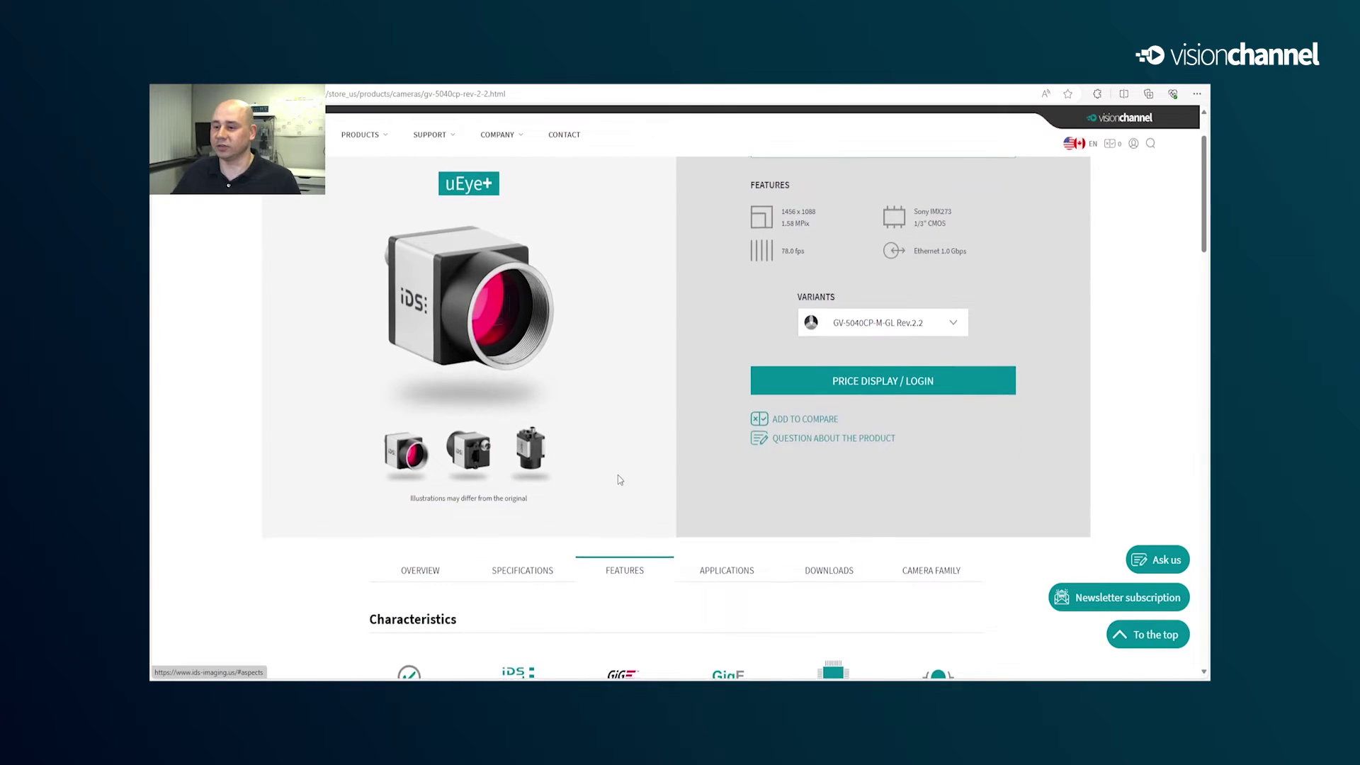
scroll(616, 476, down, 9)
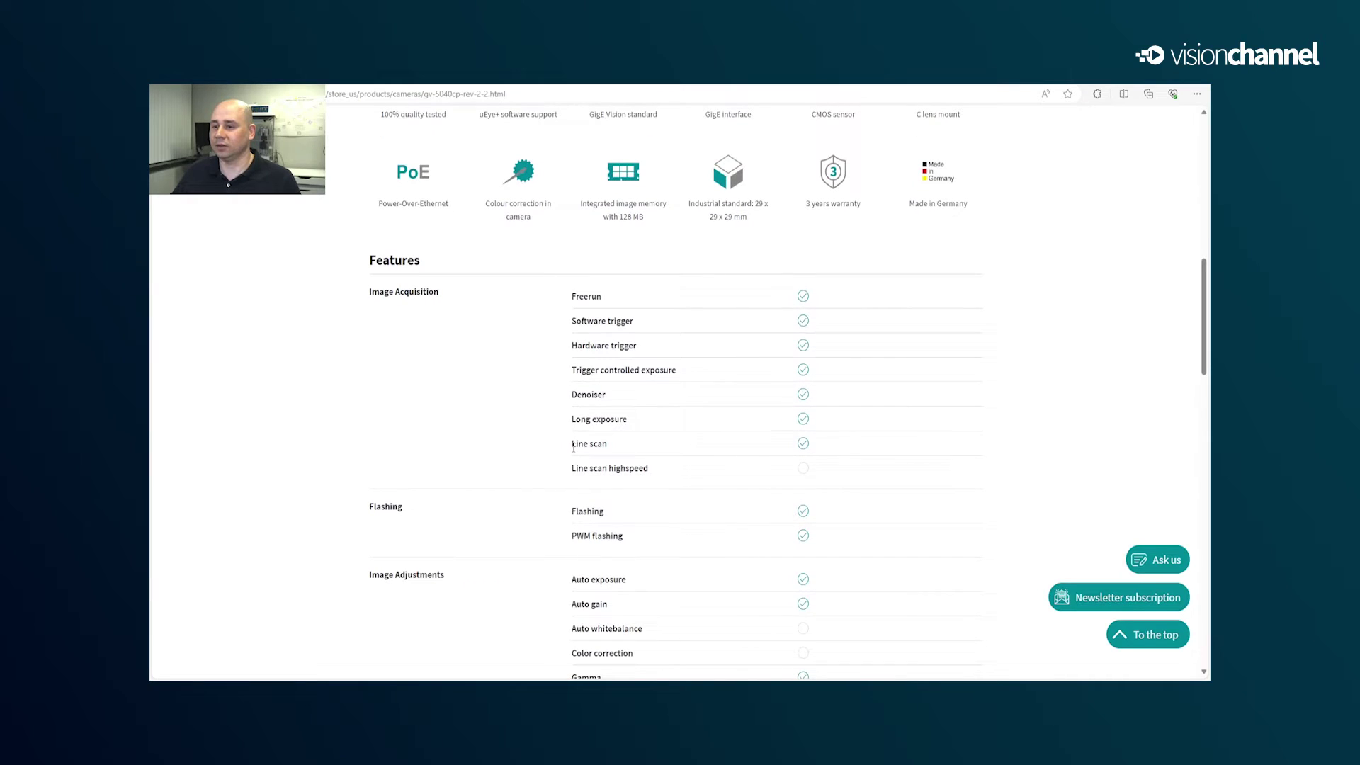
drag(571, 443, 619, 452)
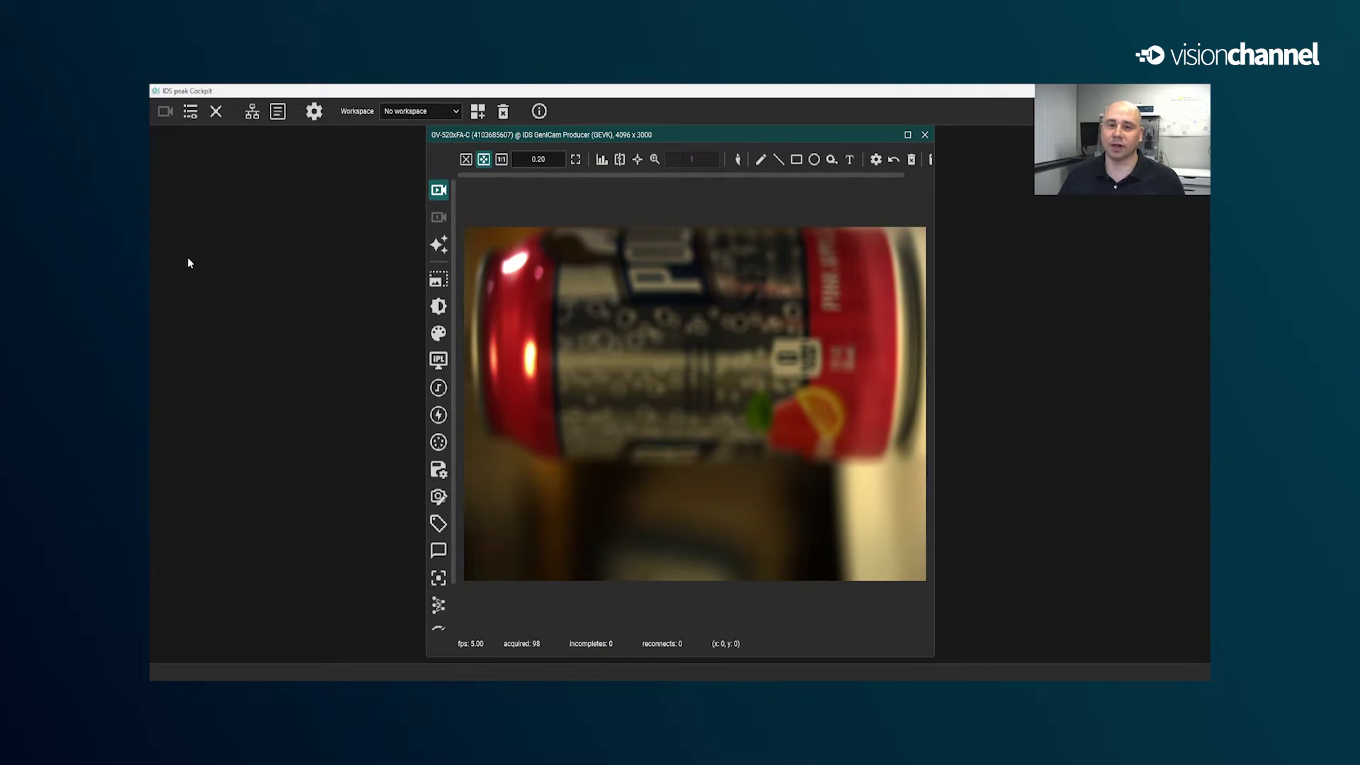
In IDS peak Cockpit, overlay a crosshair on the live camera image and enable the sharpness measurement.
click(639, 160)
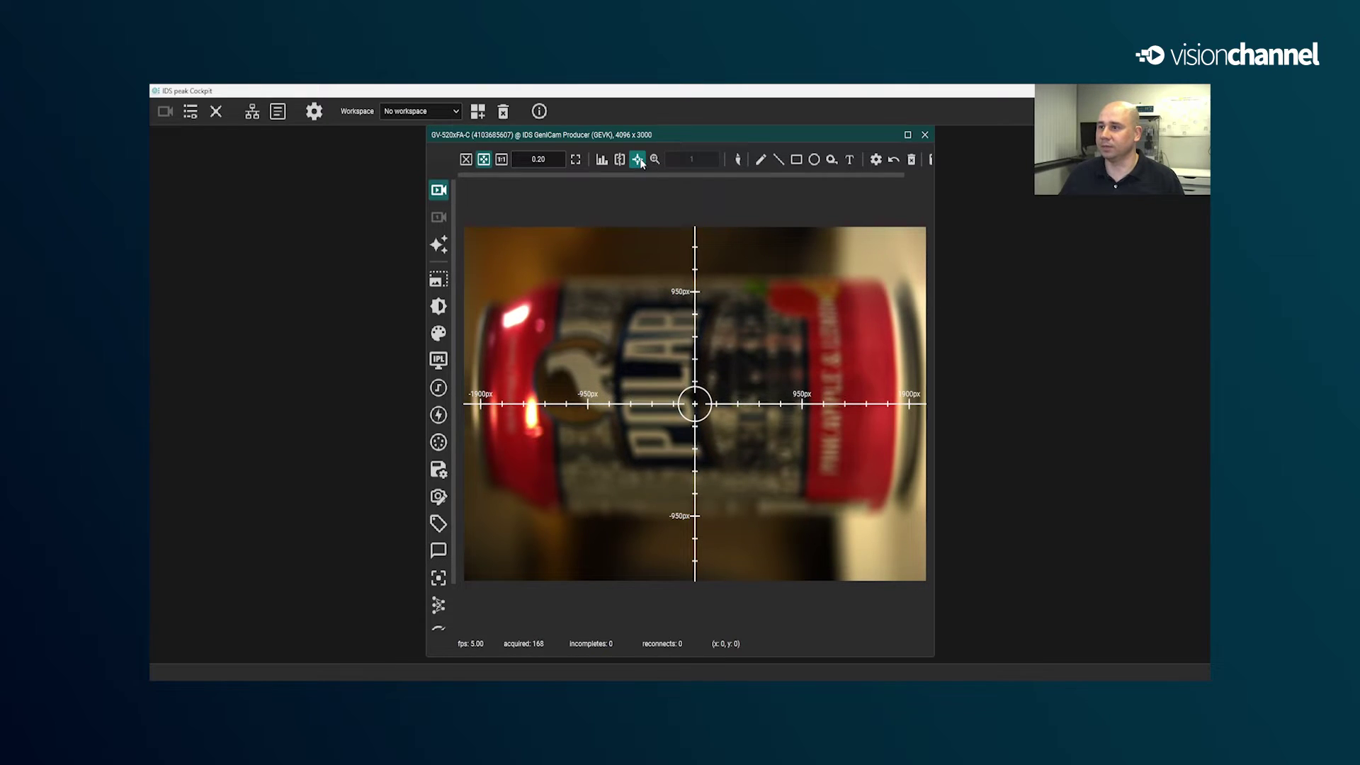
click(737, 160)
click(438, 578)
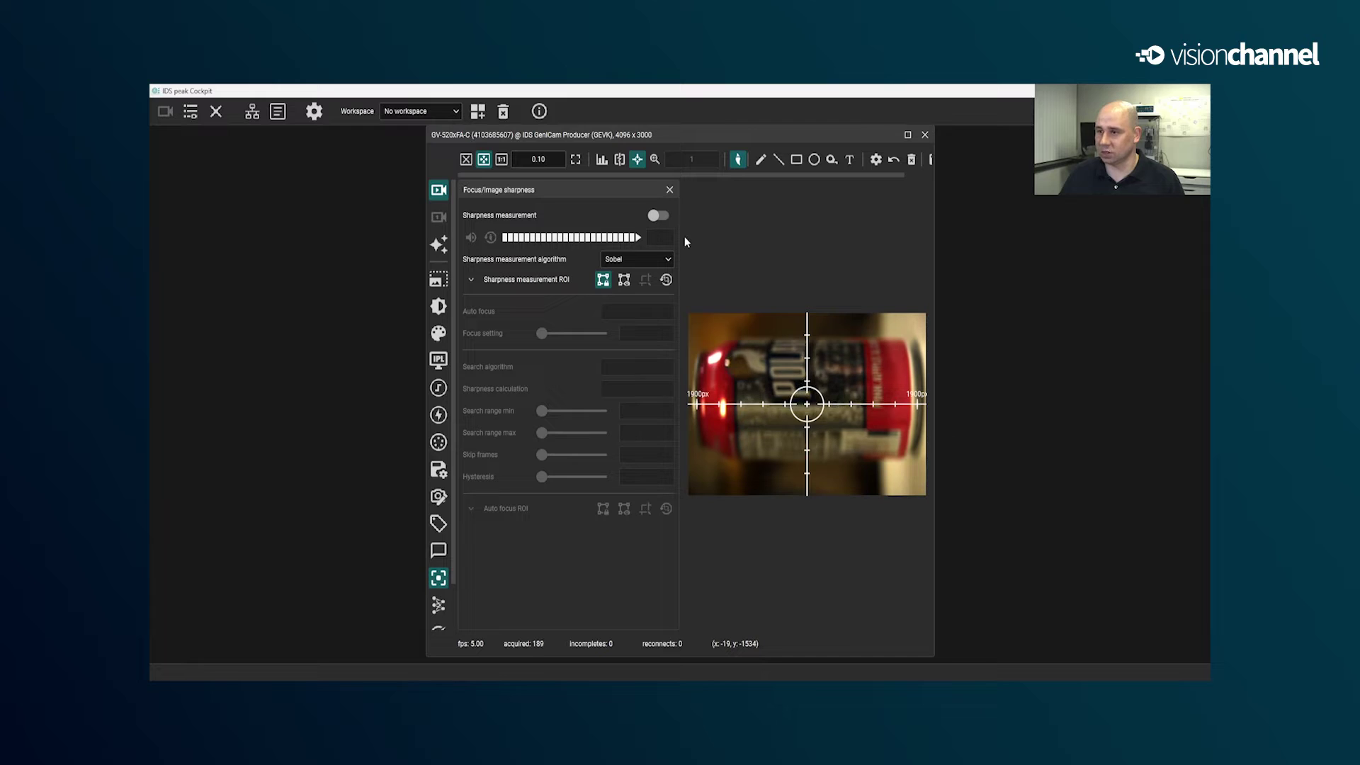
click(658, 216)
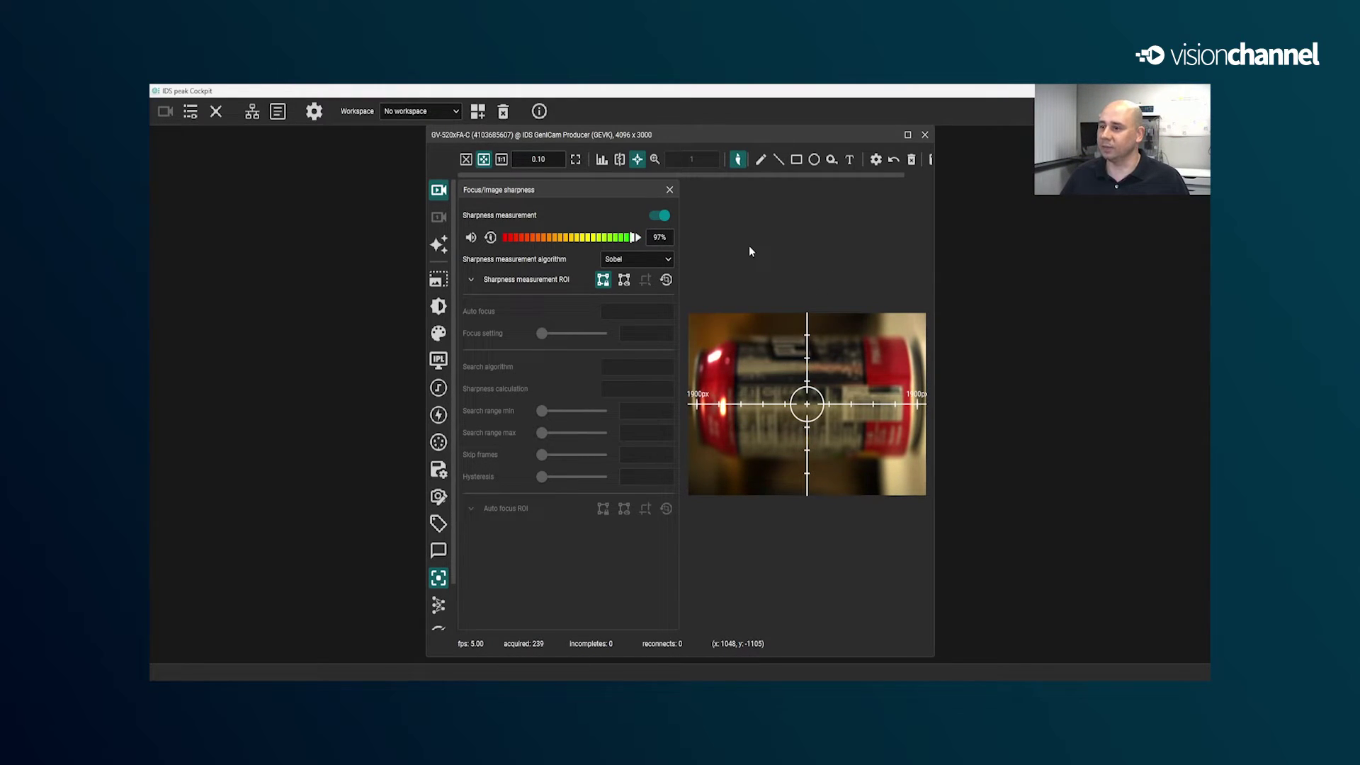
Draw a custom sharpness measurement ROI about 430 px high across the full image width at the crosshair, and hide the crosshair overlay.
click(624, 279)
click(645, 280)
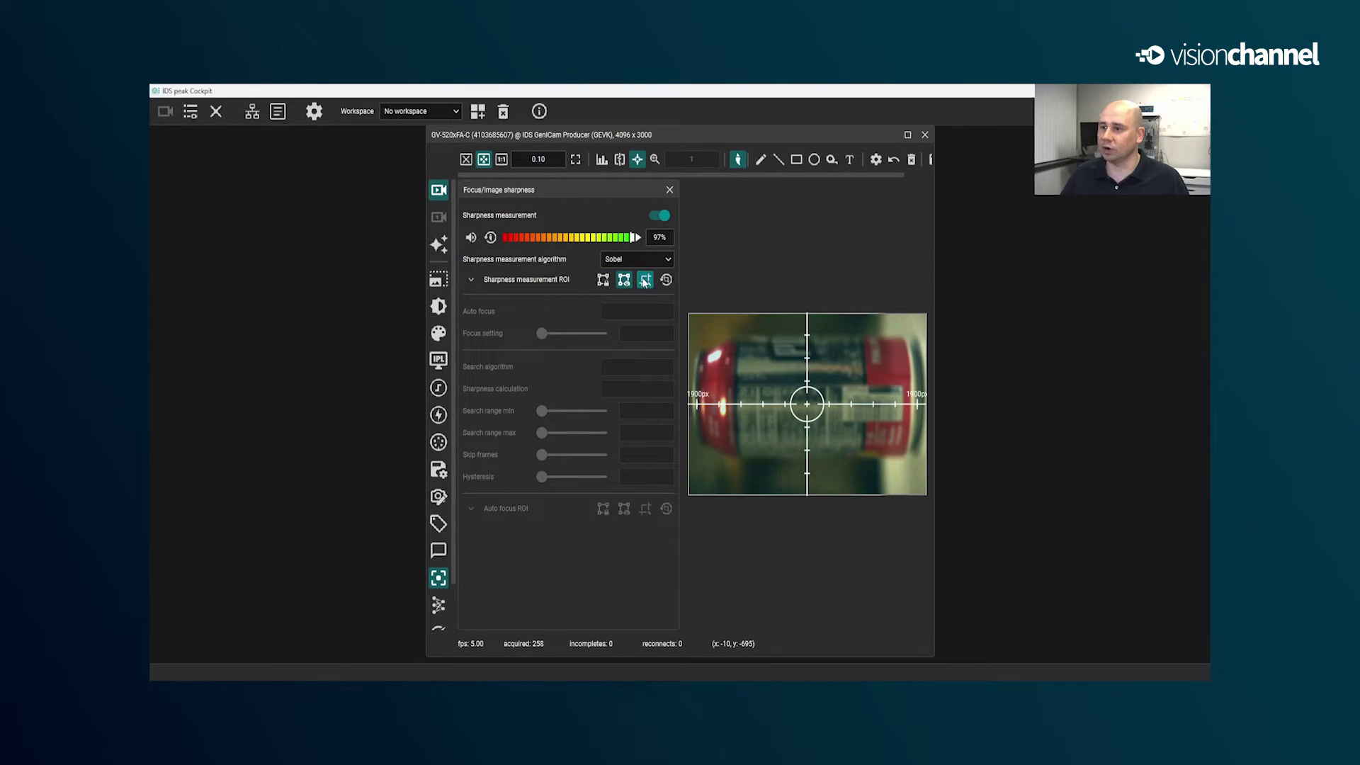
drag(690, 392, 809, 420)
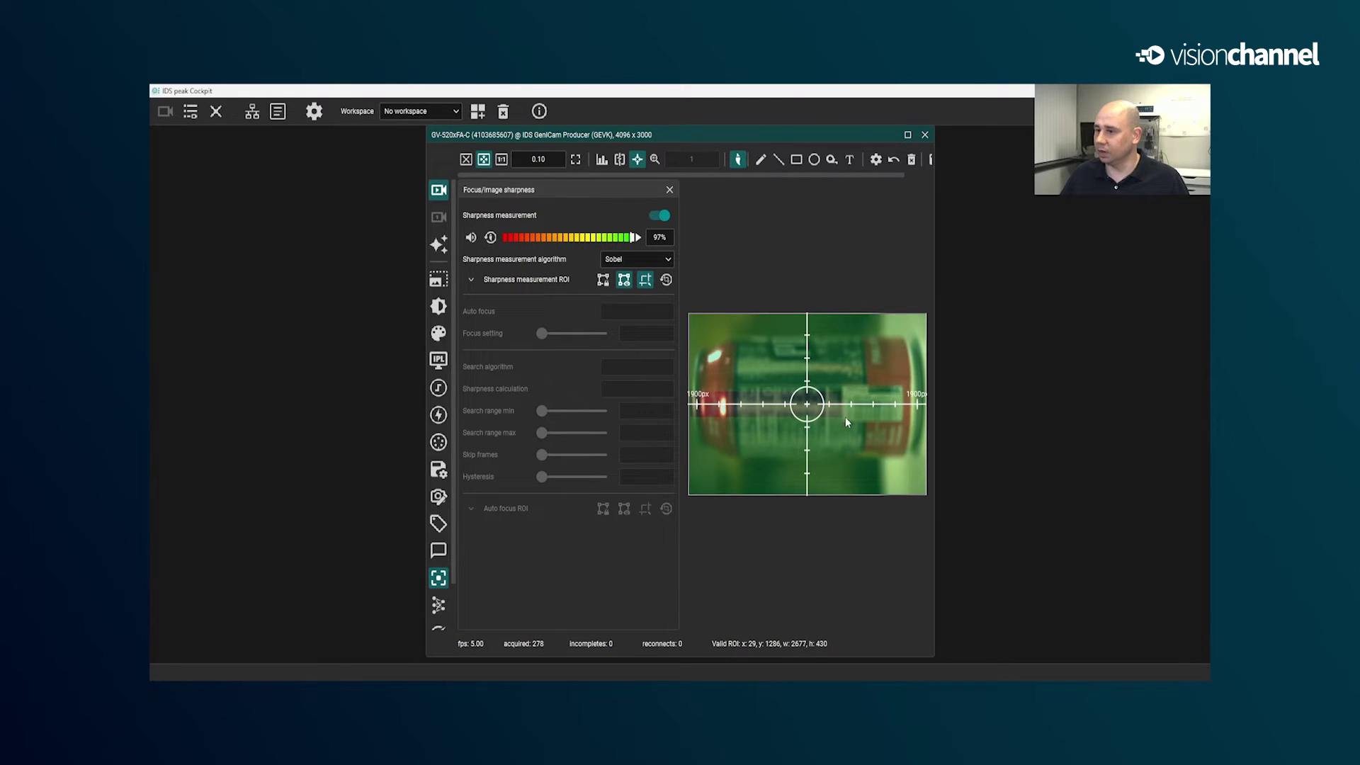
drag(920, 421, 924, 421)
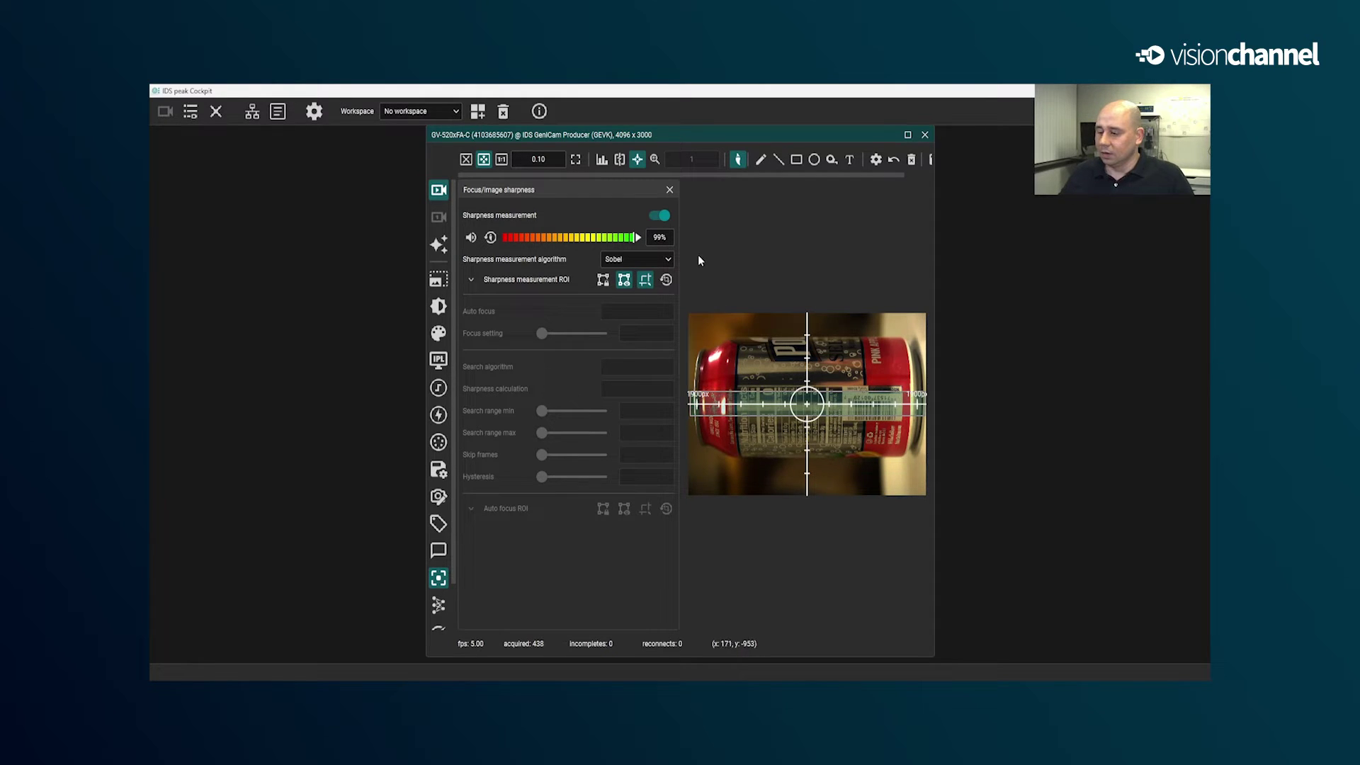
click(670, 190)
click(641, 160)
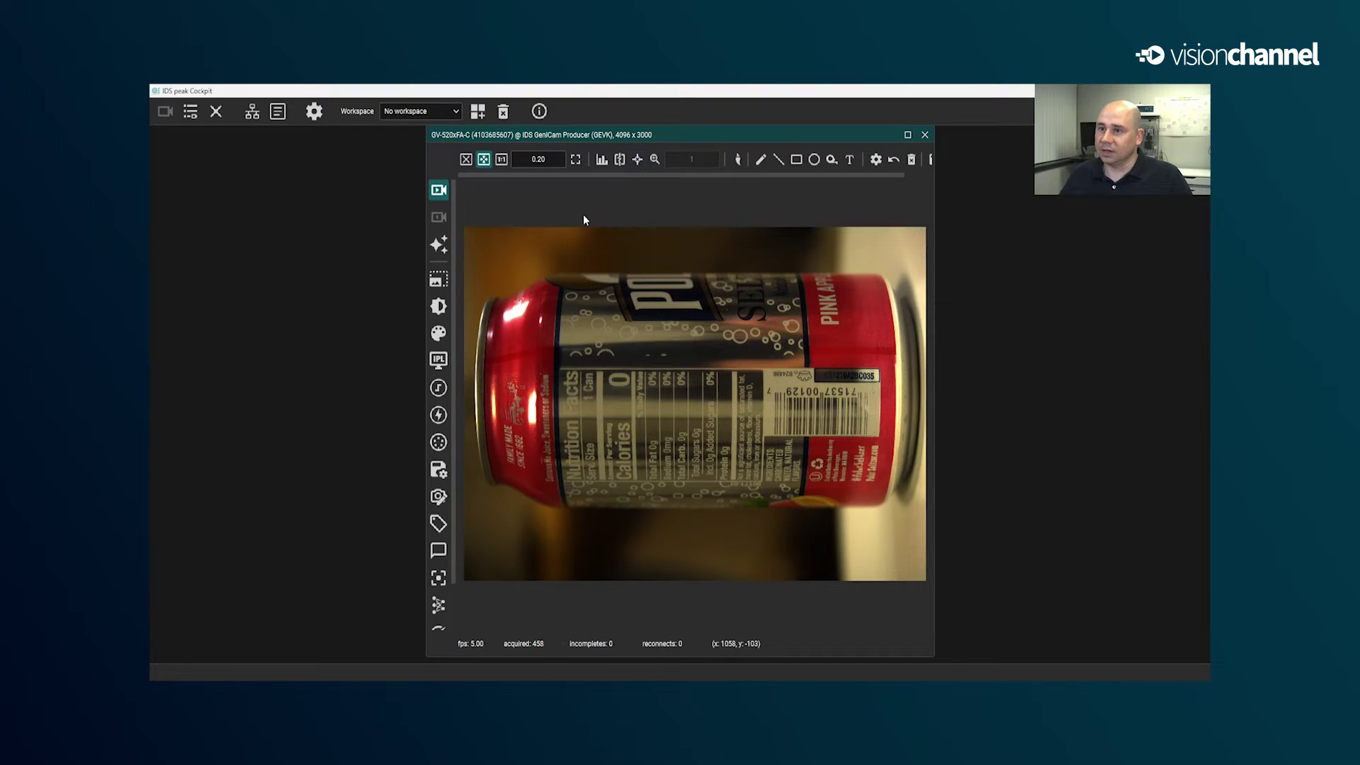
Auto-adjust the live image and capture the Brightness/frame rate and Color settings side by side in a new Snipping Tool screenshot.
click(438, 245)
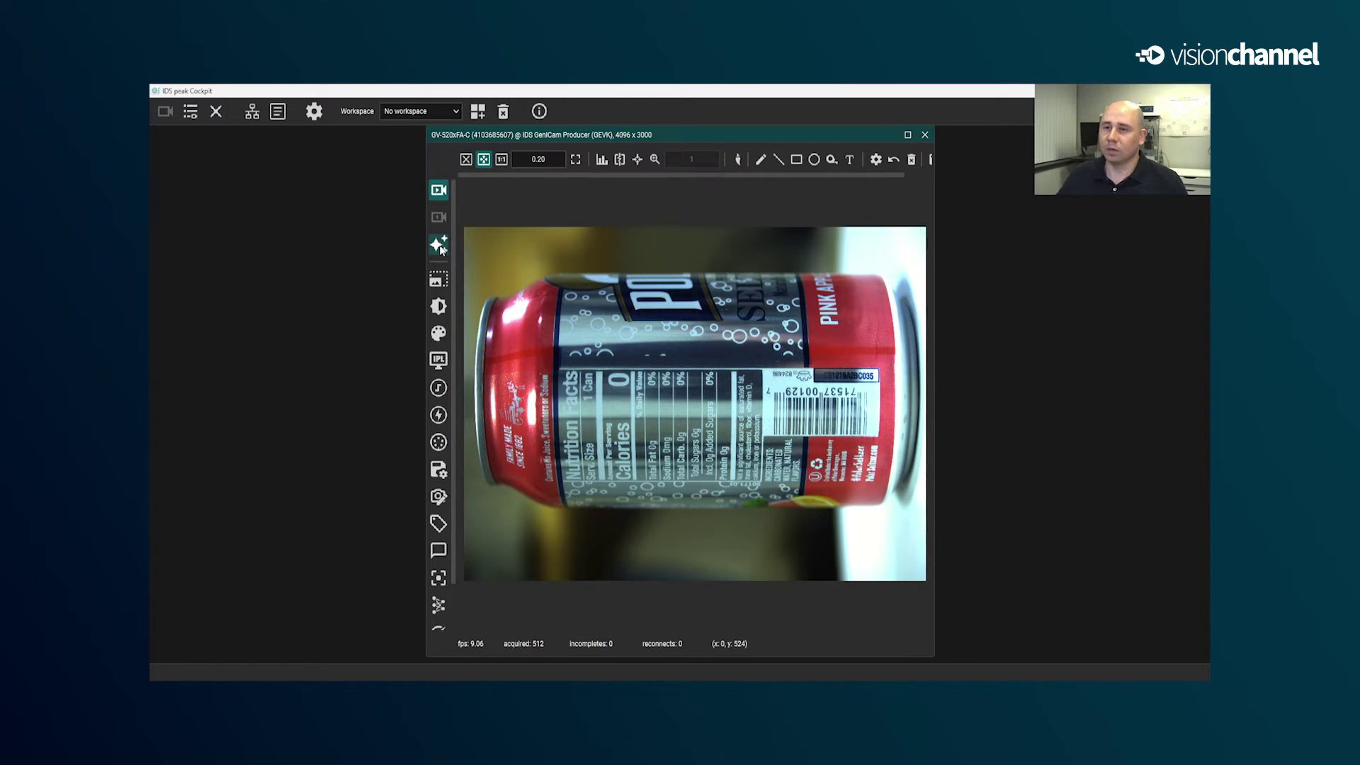
click(437, 312)
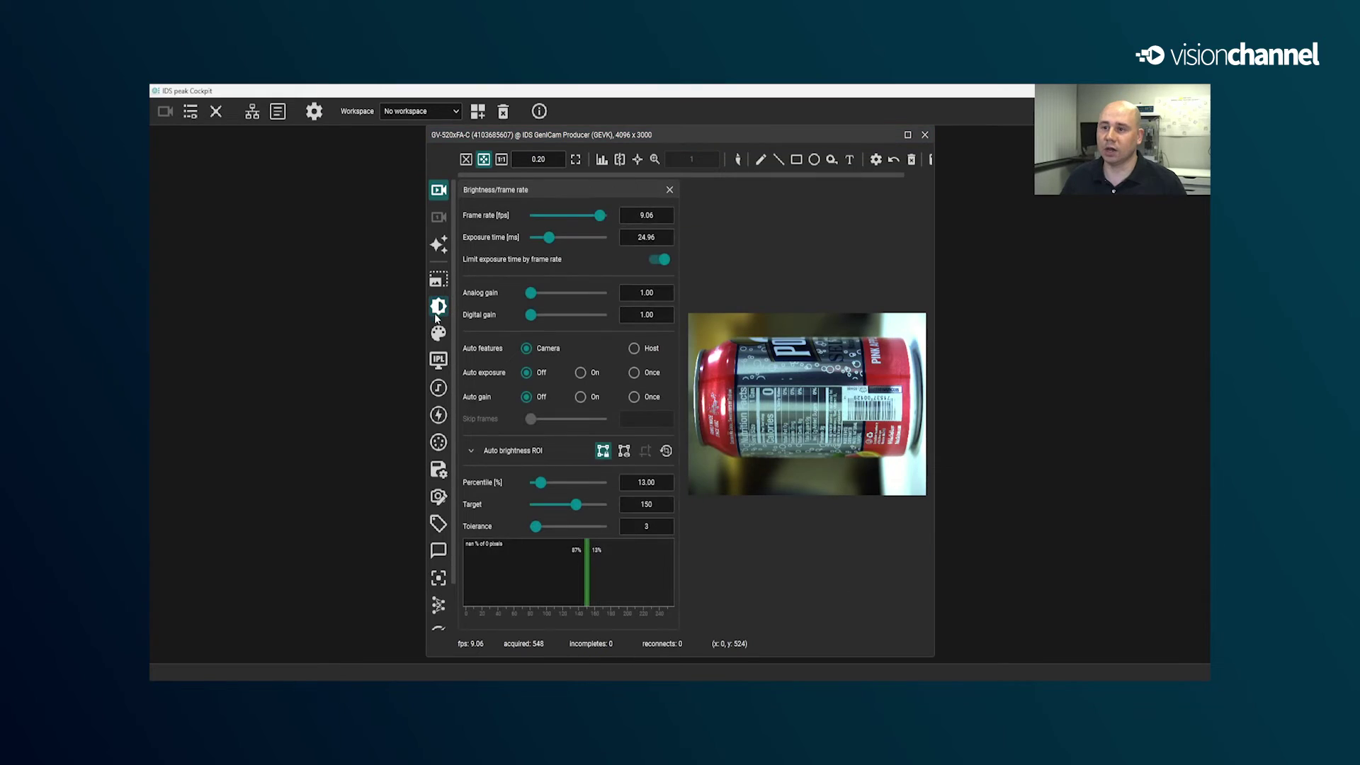
drag(566, 191, 290, 171)
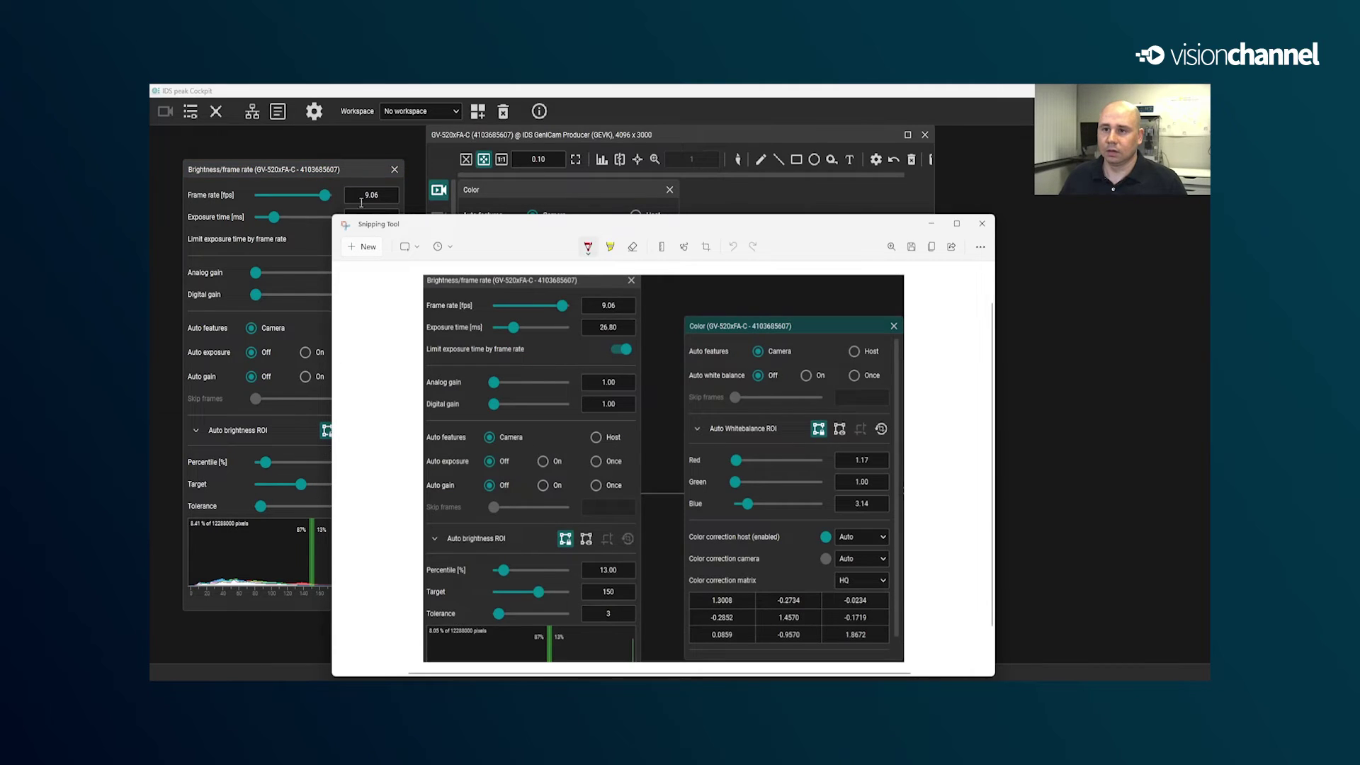
click(362, 246)
drag(178, 151, 687, 633)
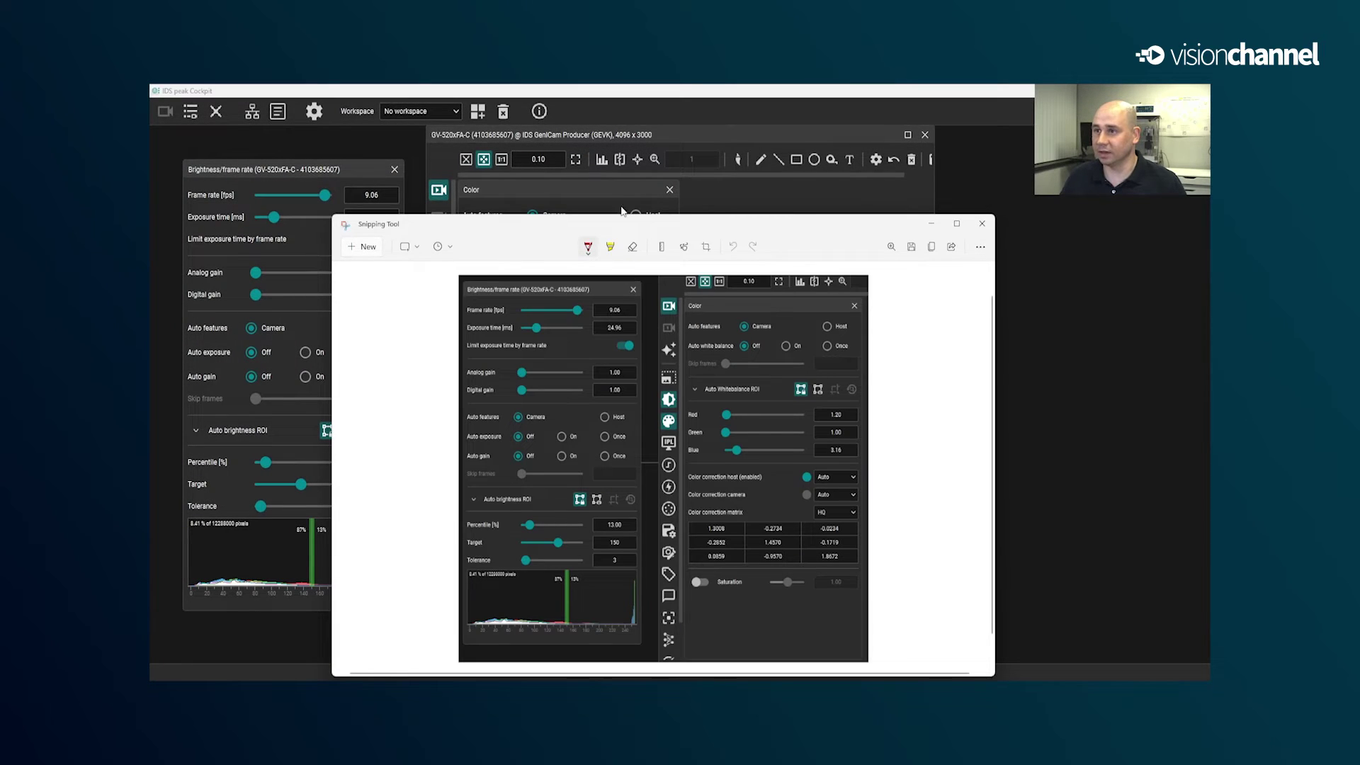
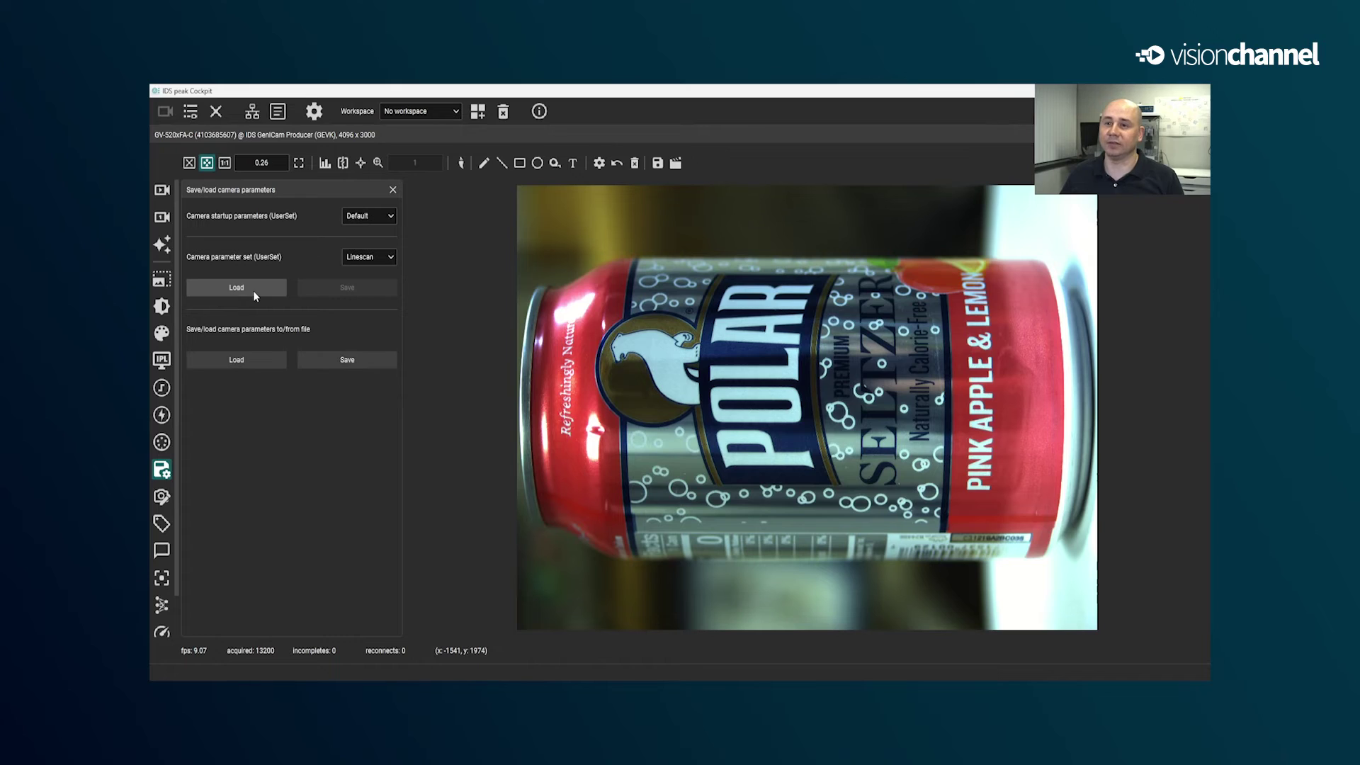
Leave the loaded Linescan parameter settings and set the camera's exposure time to 15.70 ms and its analog gain to 1.60.
click(393, 190)
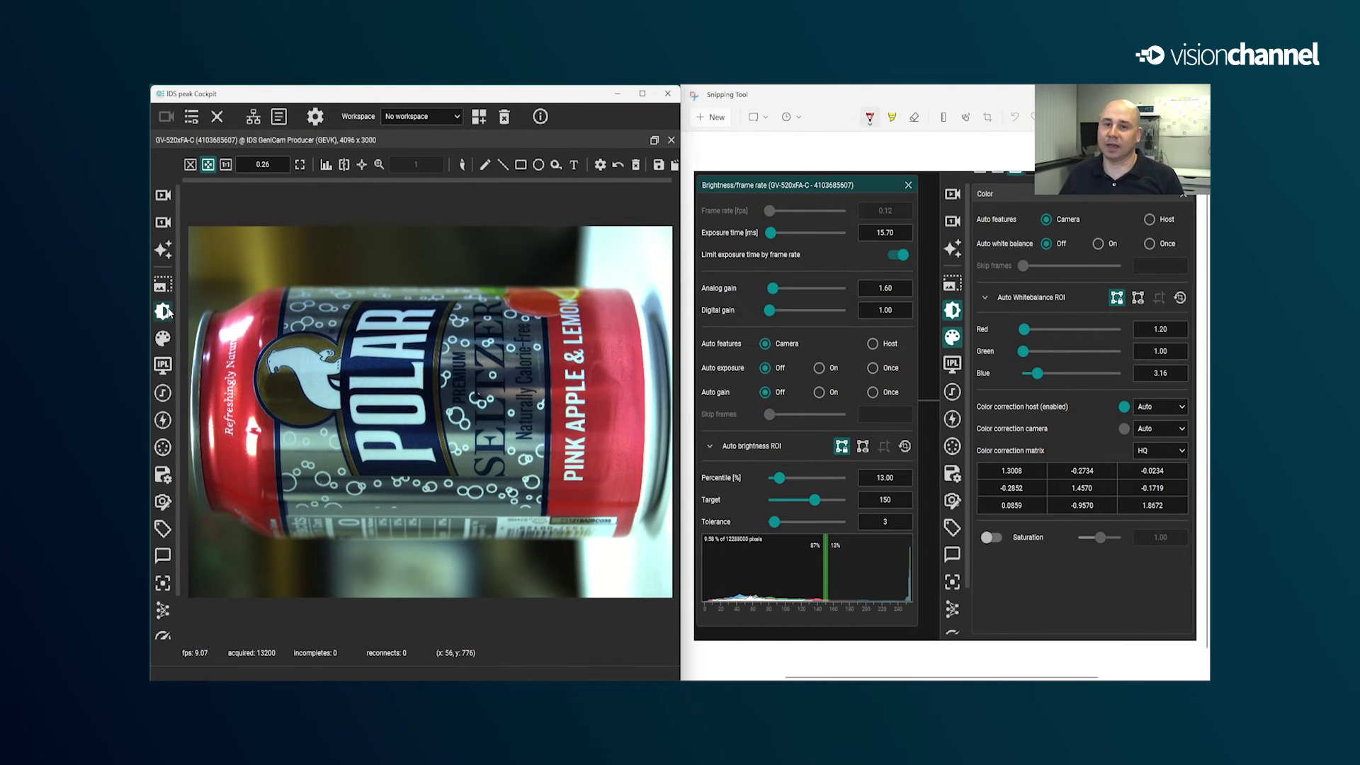
click(163, 312)
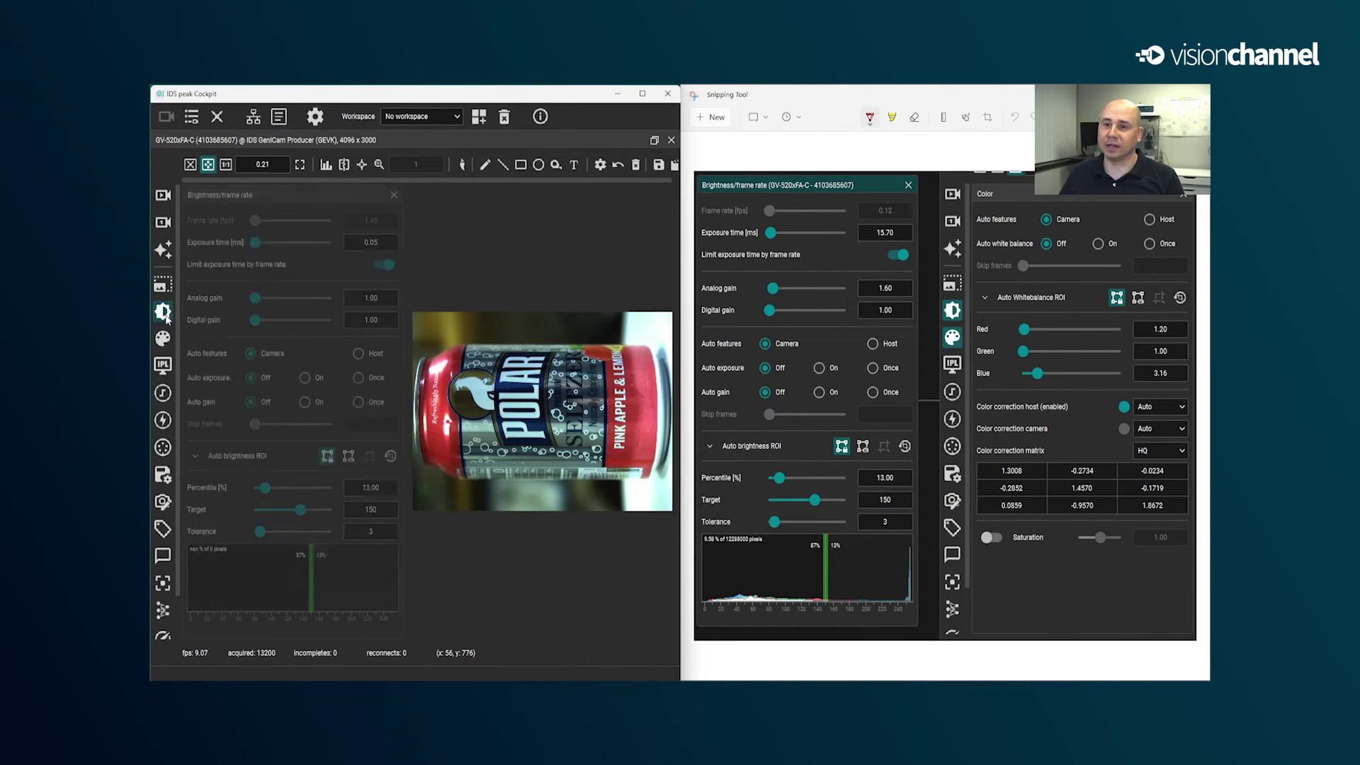
double_click(375, 242)
text(15)
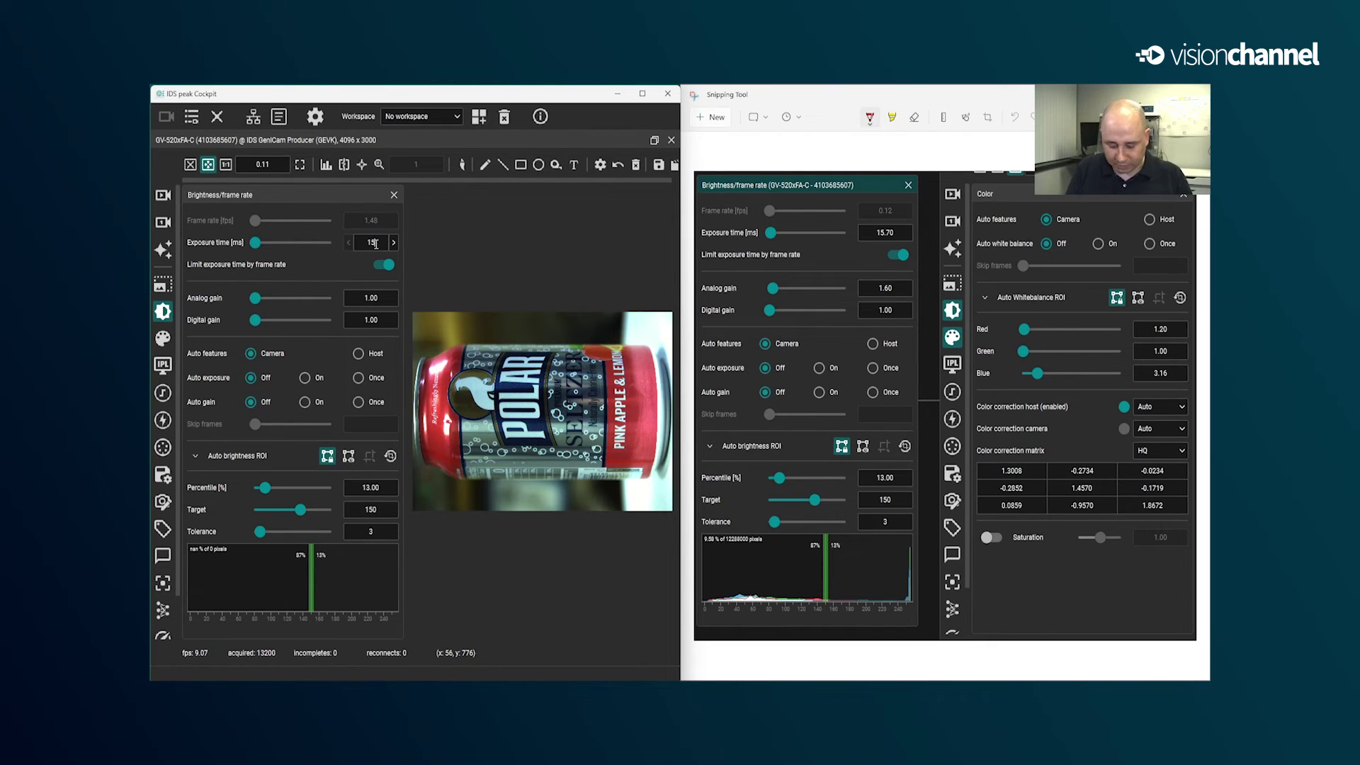
text(.7)
key(Return)
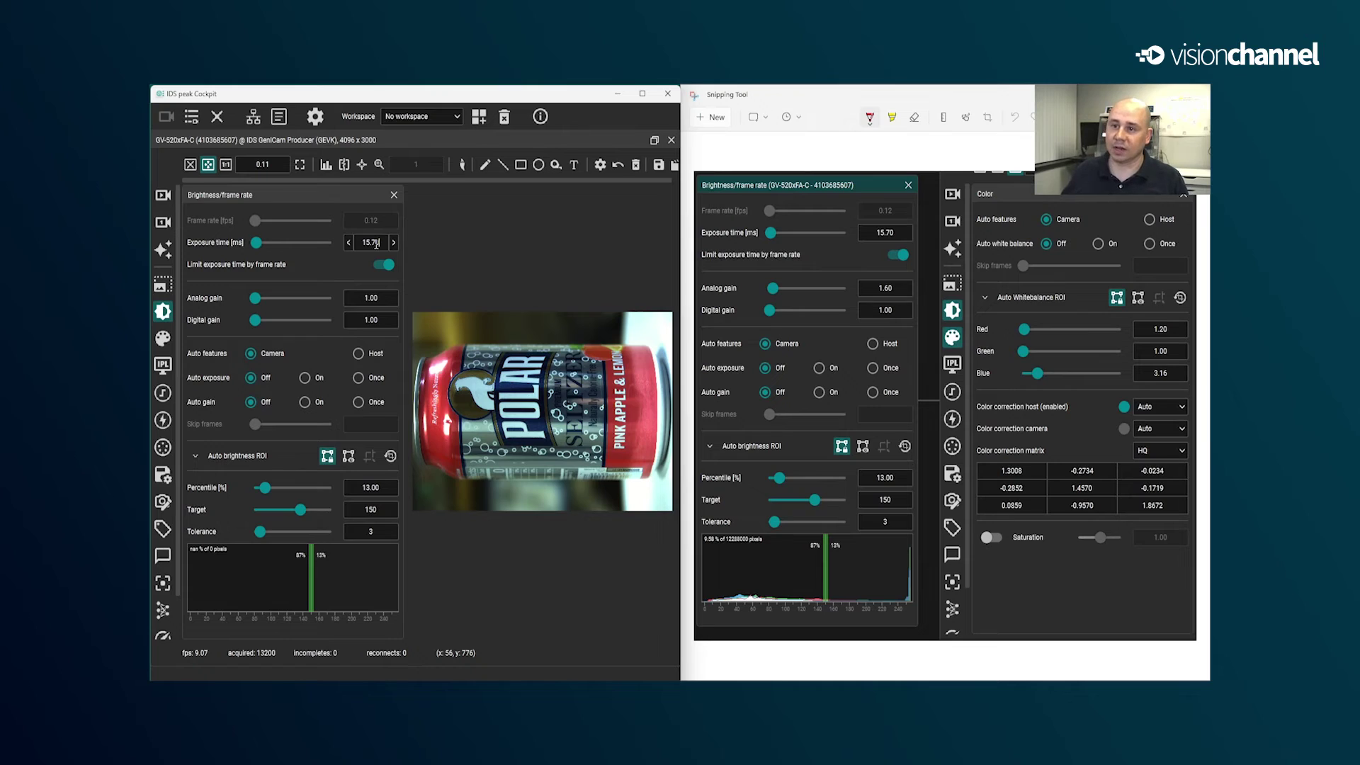
double_click(372, 298)
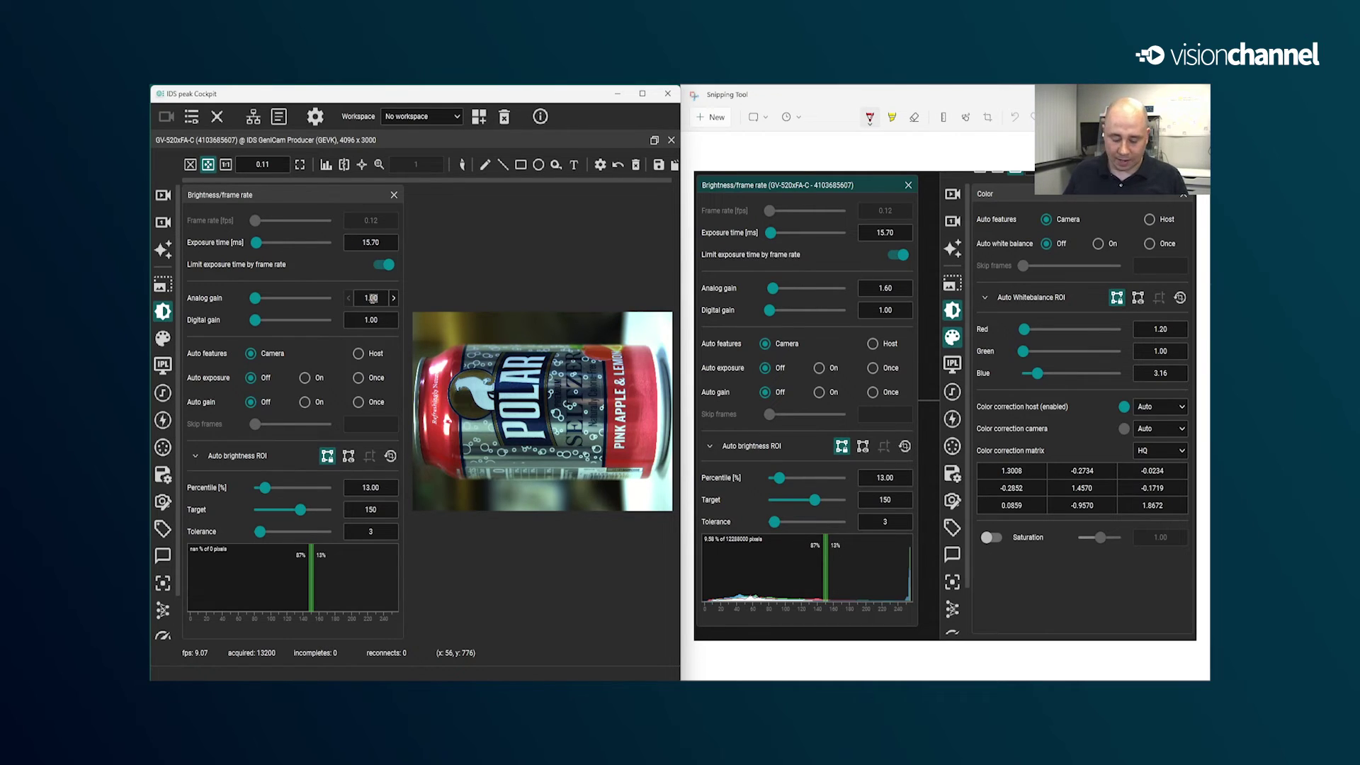
text(1.6)
key(Return)
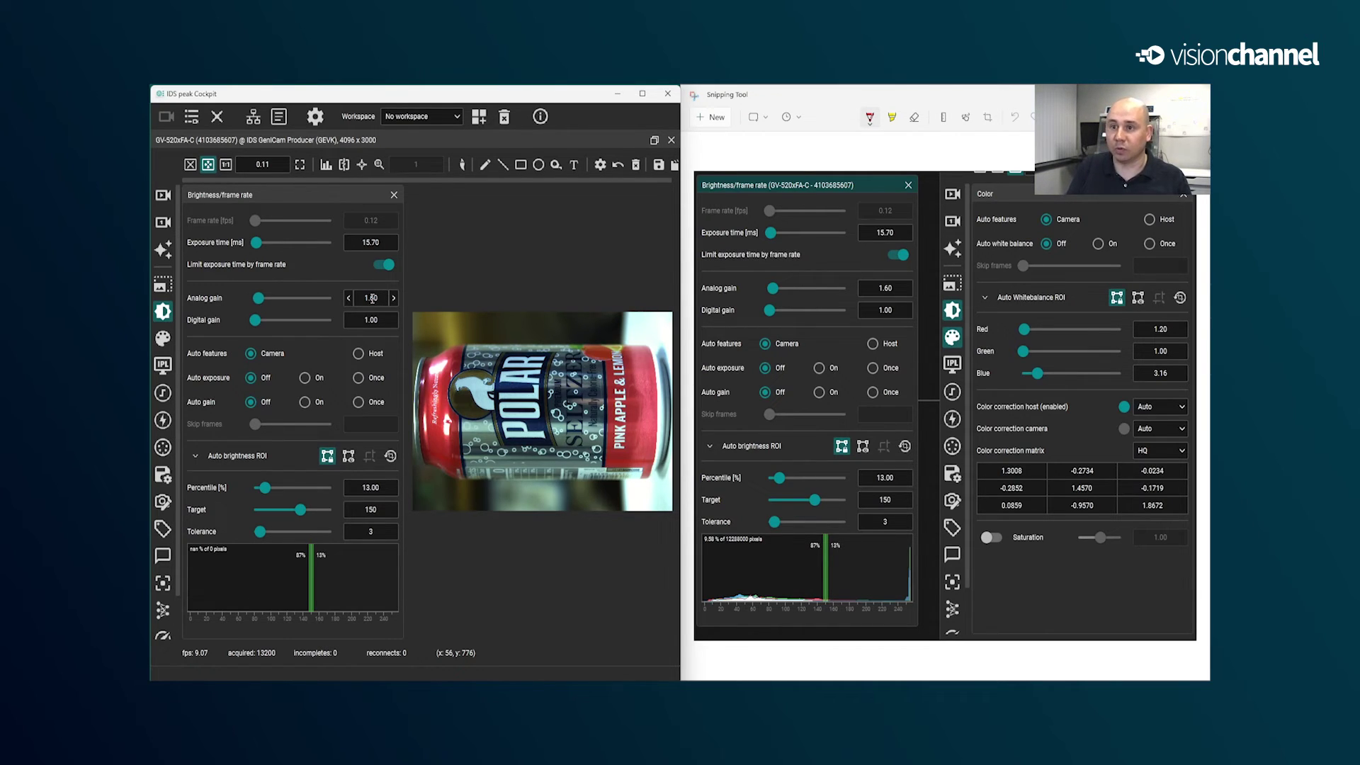
Set the red white balance gain in the color settings to 1.20.
click(162, 338)
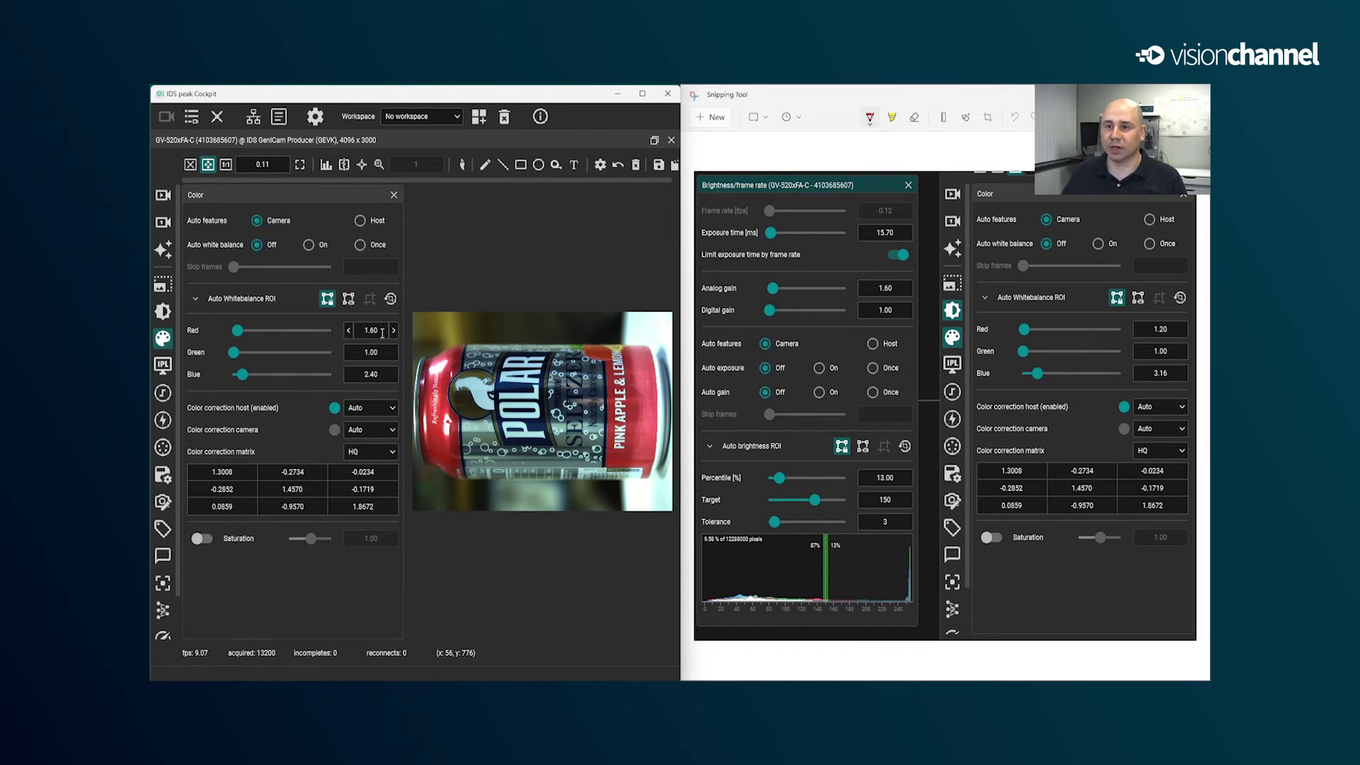
double_click(372, 330)
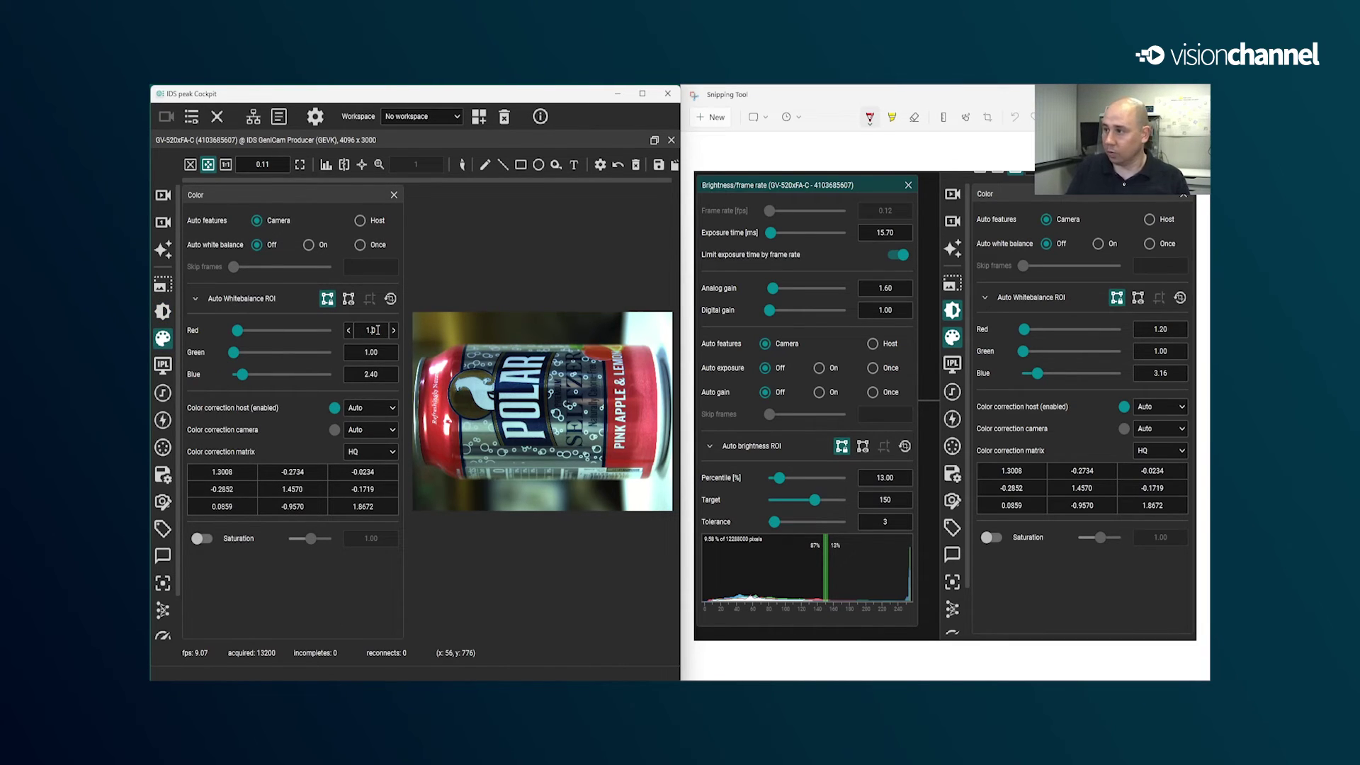
text(1.2)
key(Return)
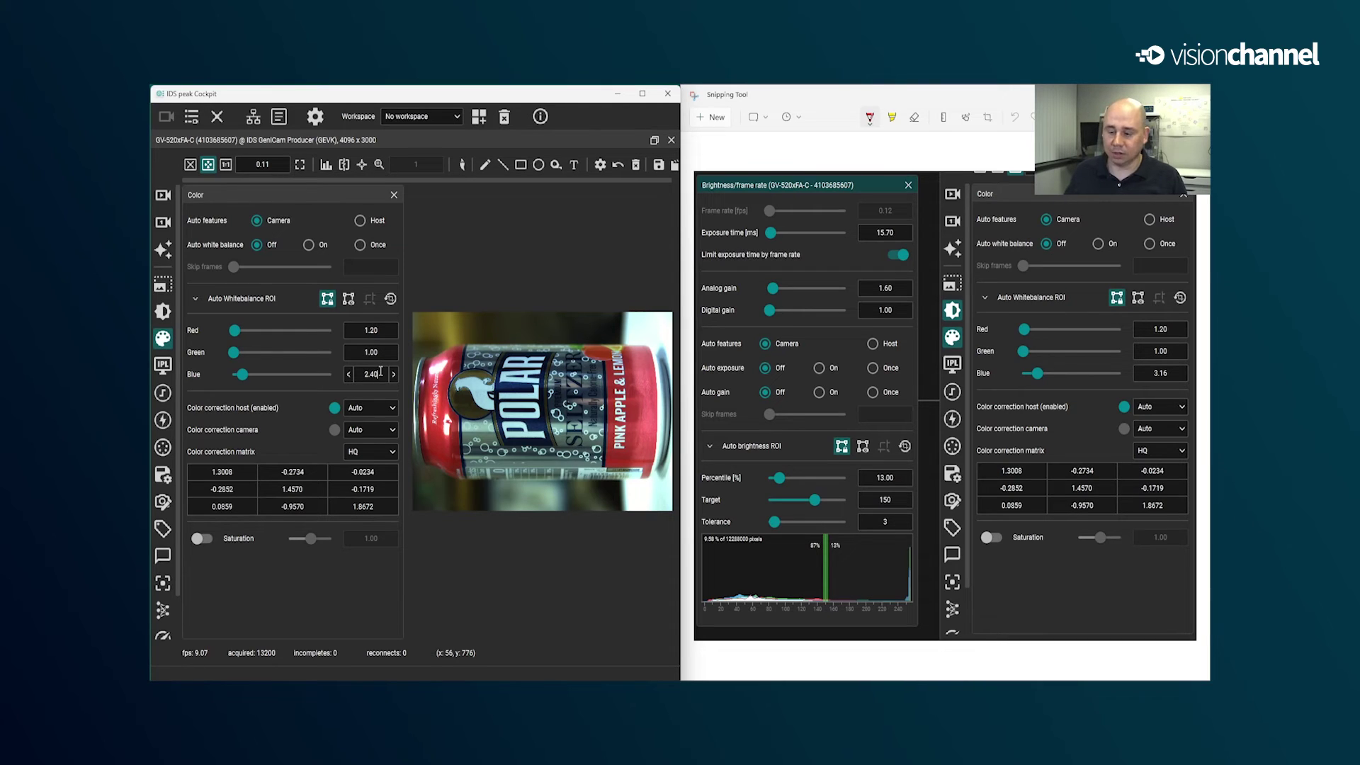
Set the blue white balance gain to 3.16 and close the color settings.
double_click(371, 374)
text(2)
text(3.16)
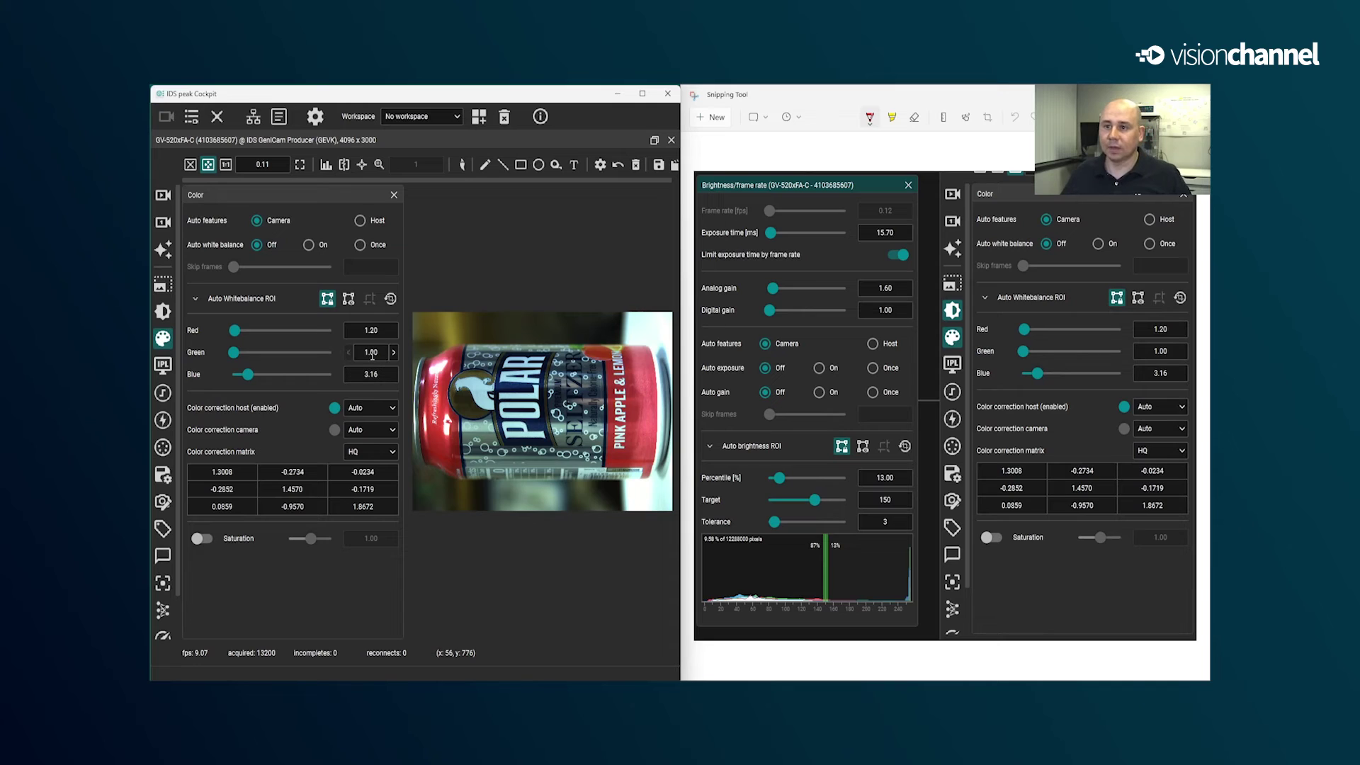
click(394, 195)
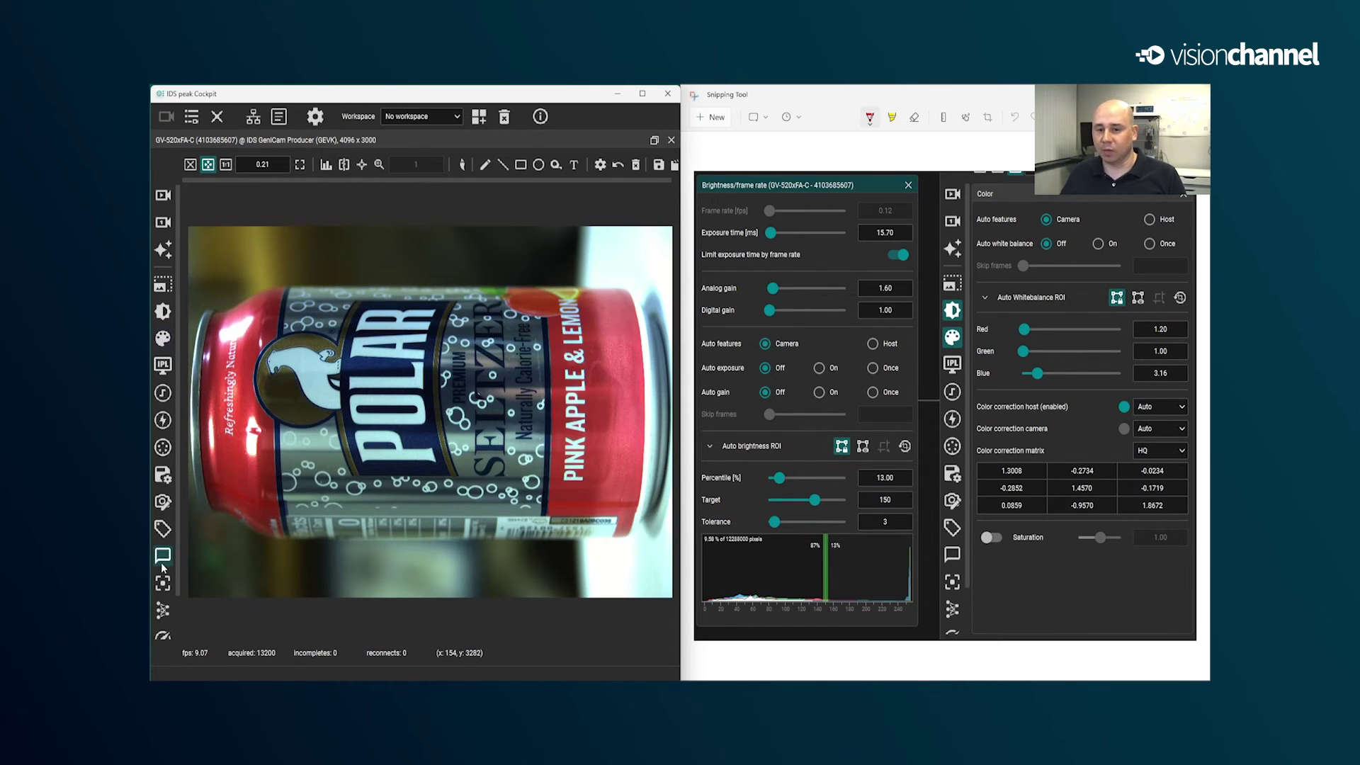
Find the image Height in the camera's generic parameters and set it to 6249.
scroll(165, 588, down, 1)
click(163, 626)
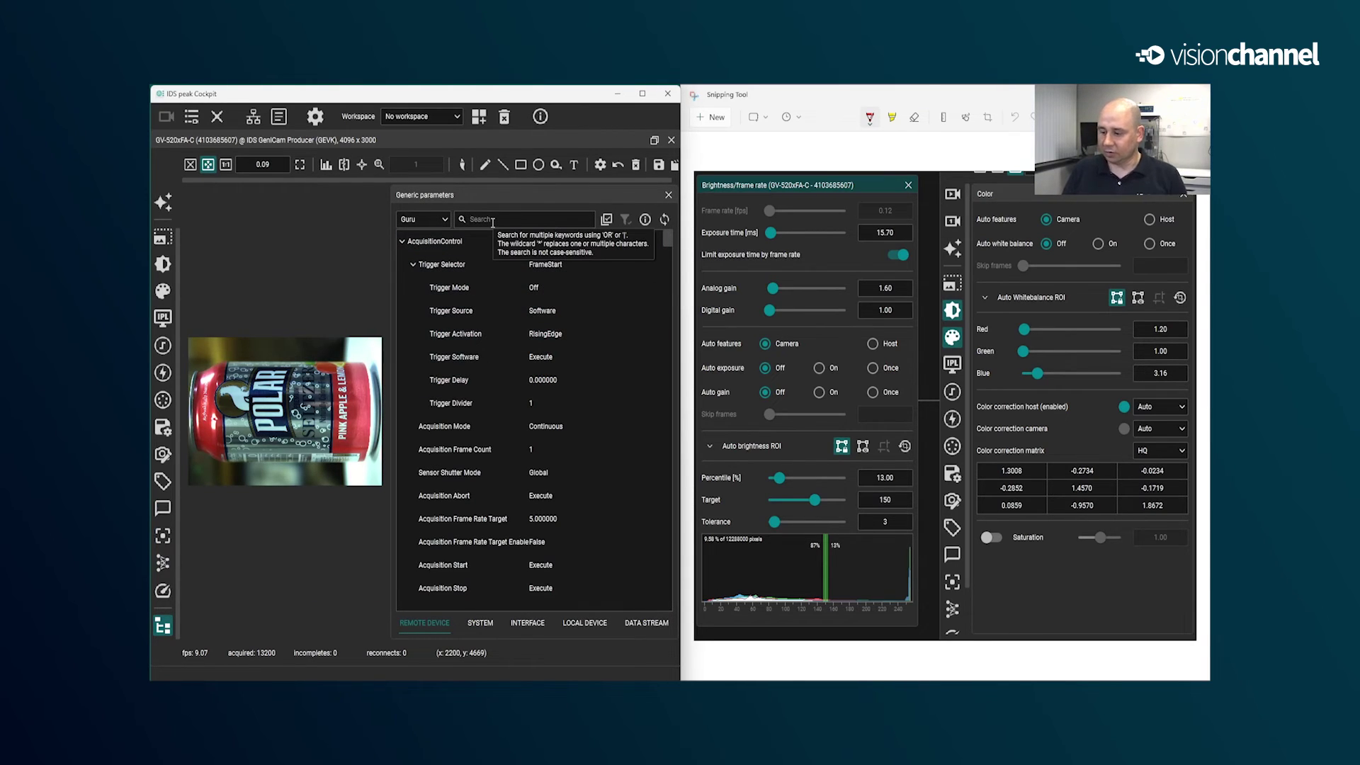
text(height)
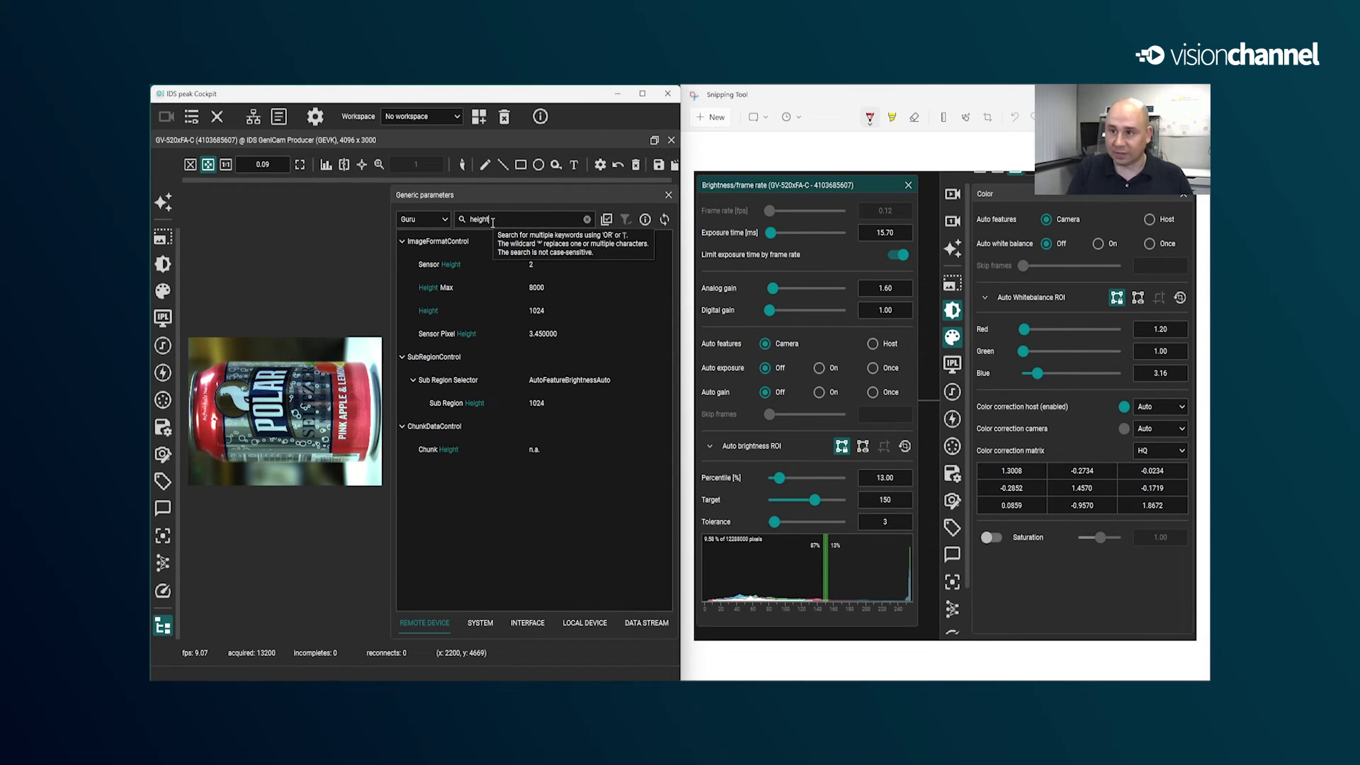
click(537, 312)
double_click(642, 310)
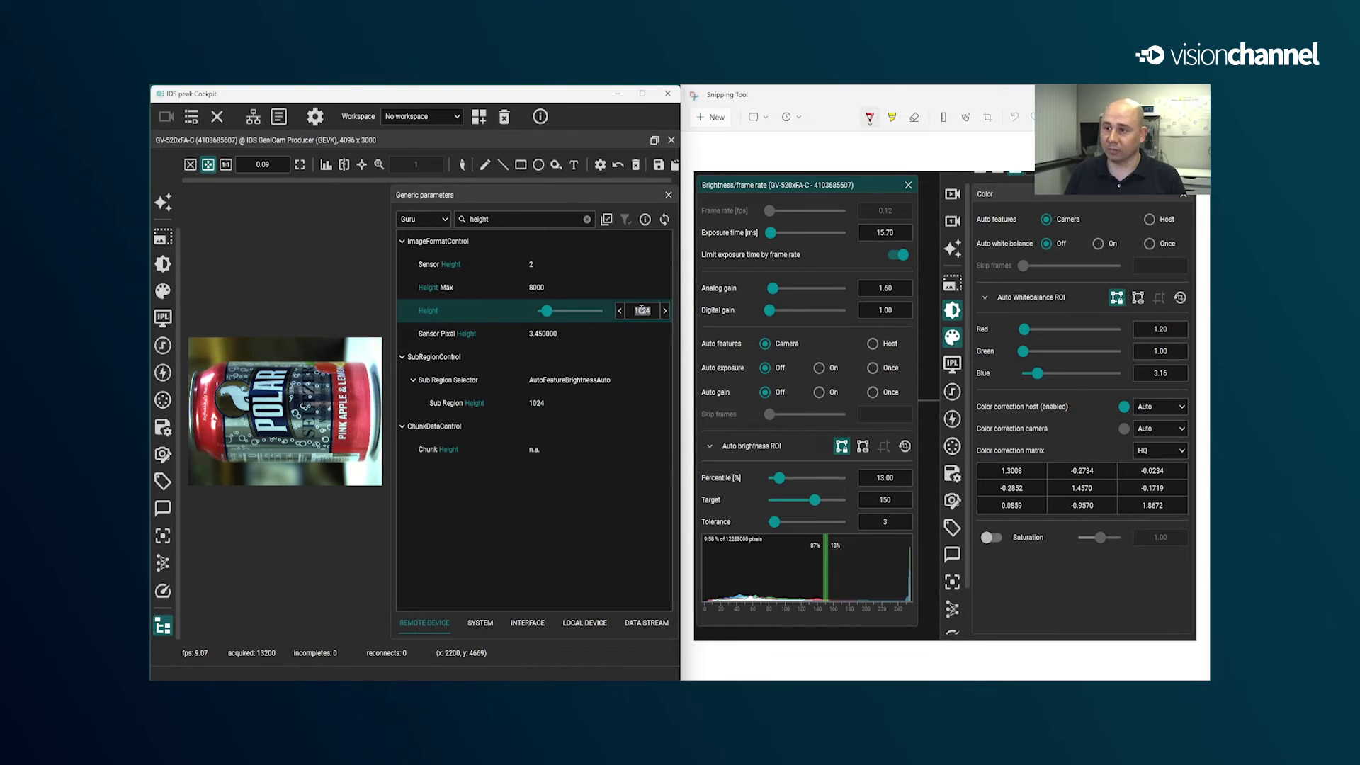
text(6249)
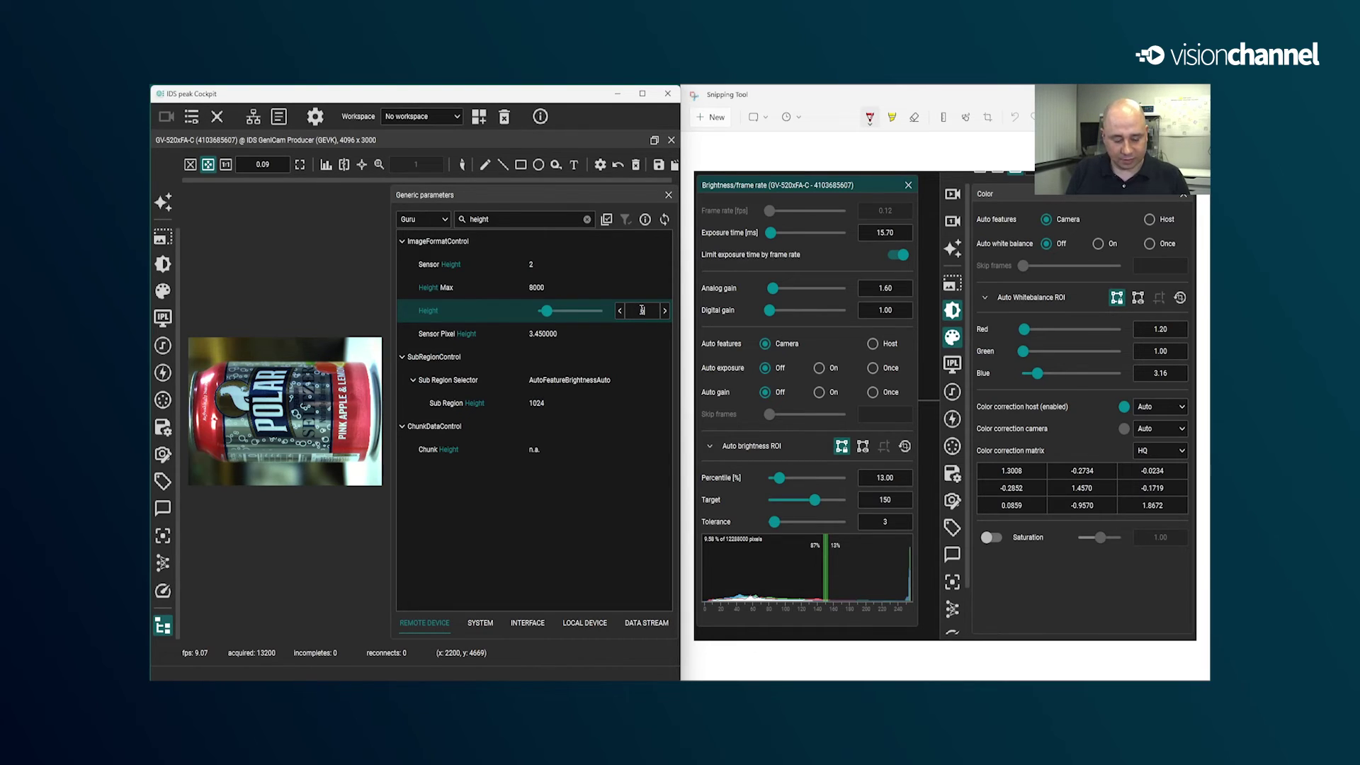
key(Return)
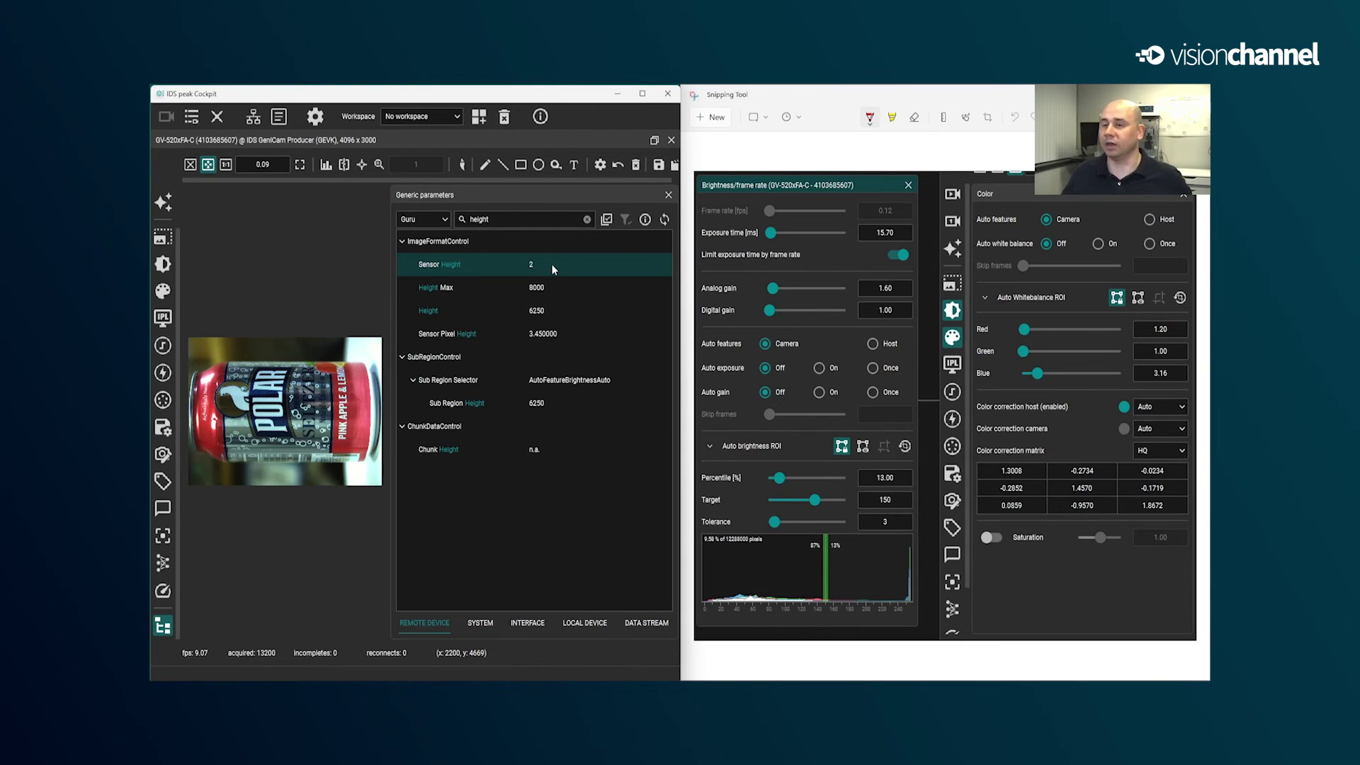
Find the image format's Offset Y in the generic parameters and set it to 1500.
double_click(497, 218)
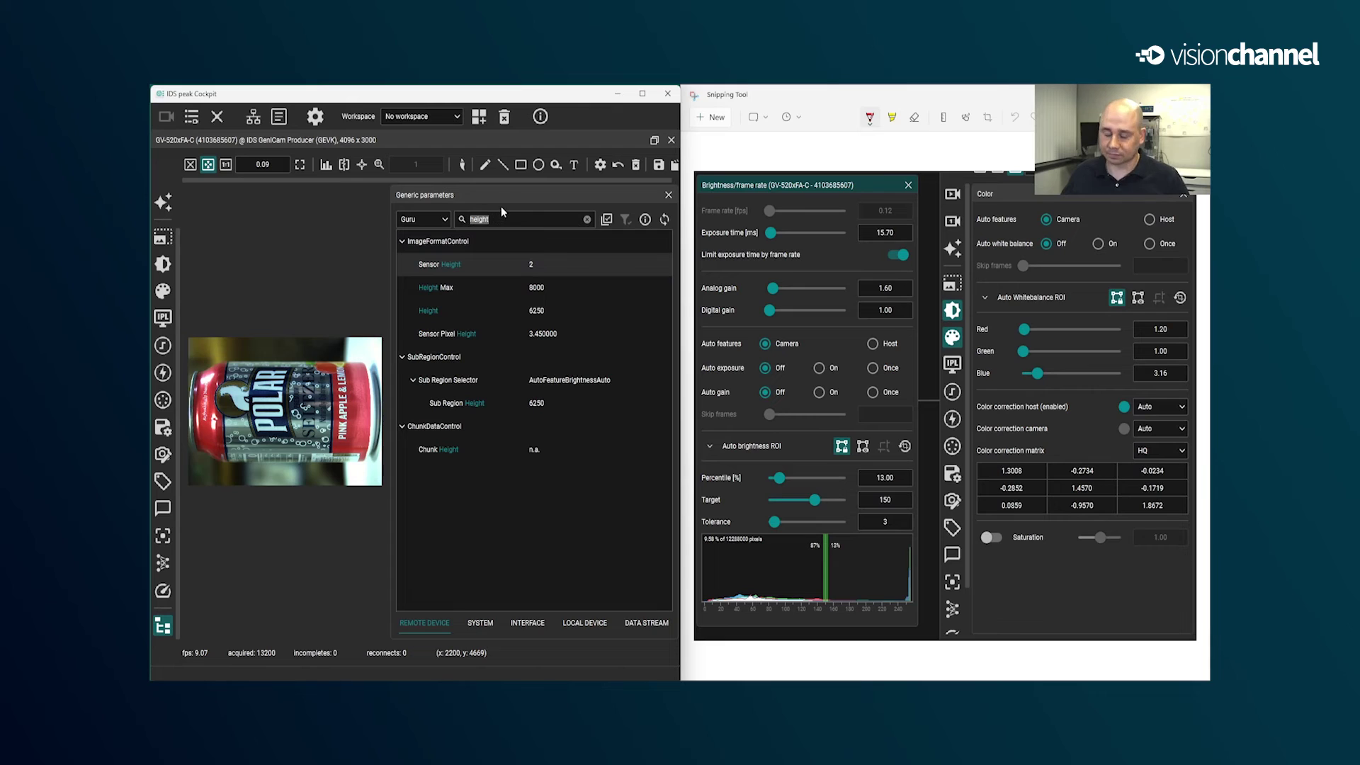
text(o)
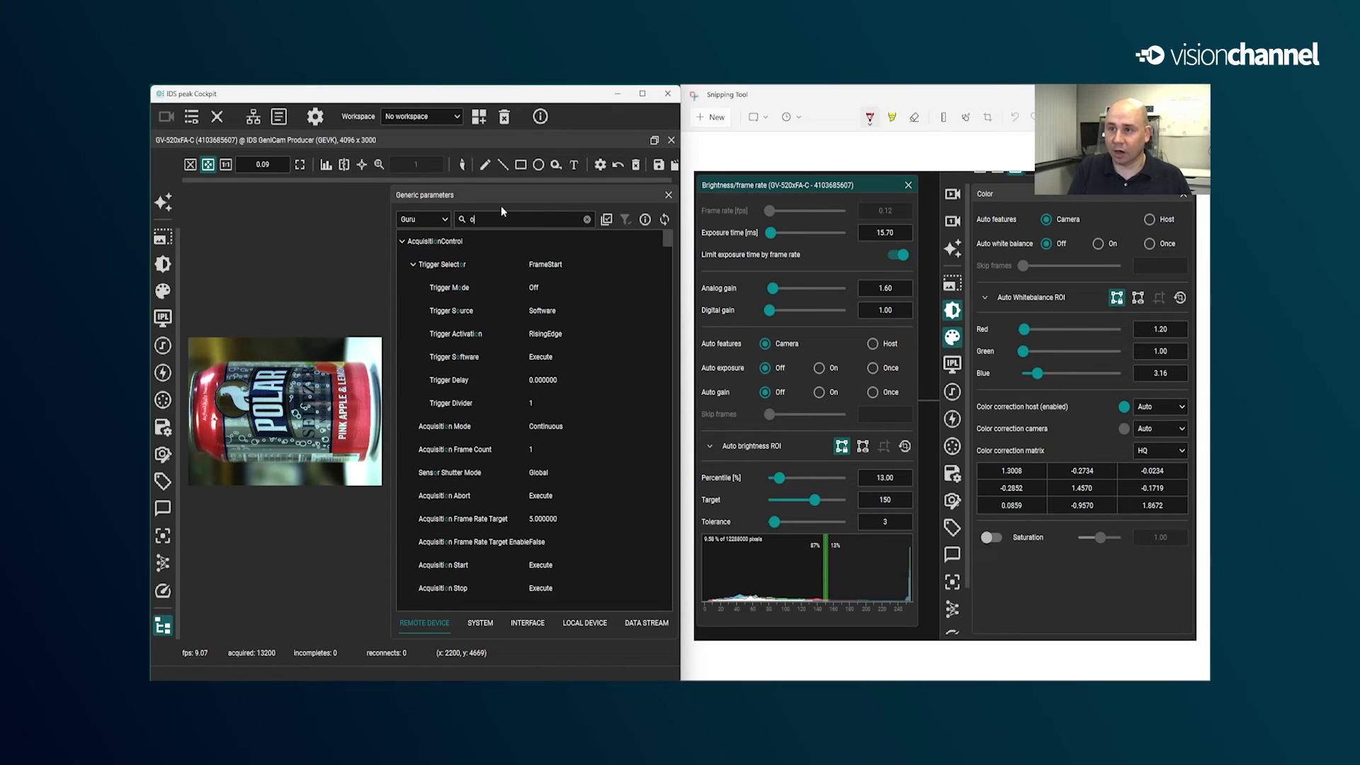
text(ff)
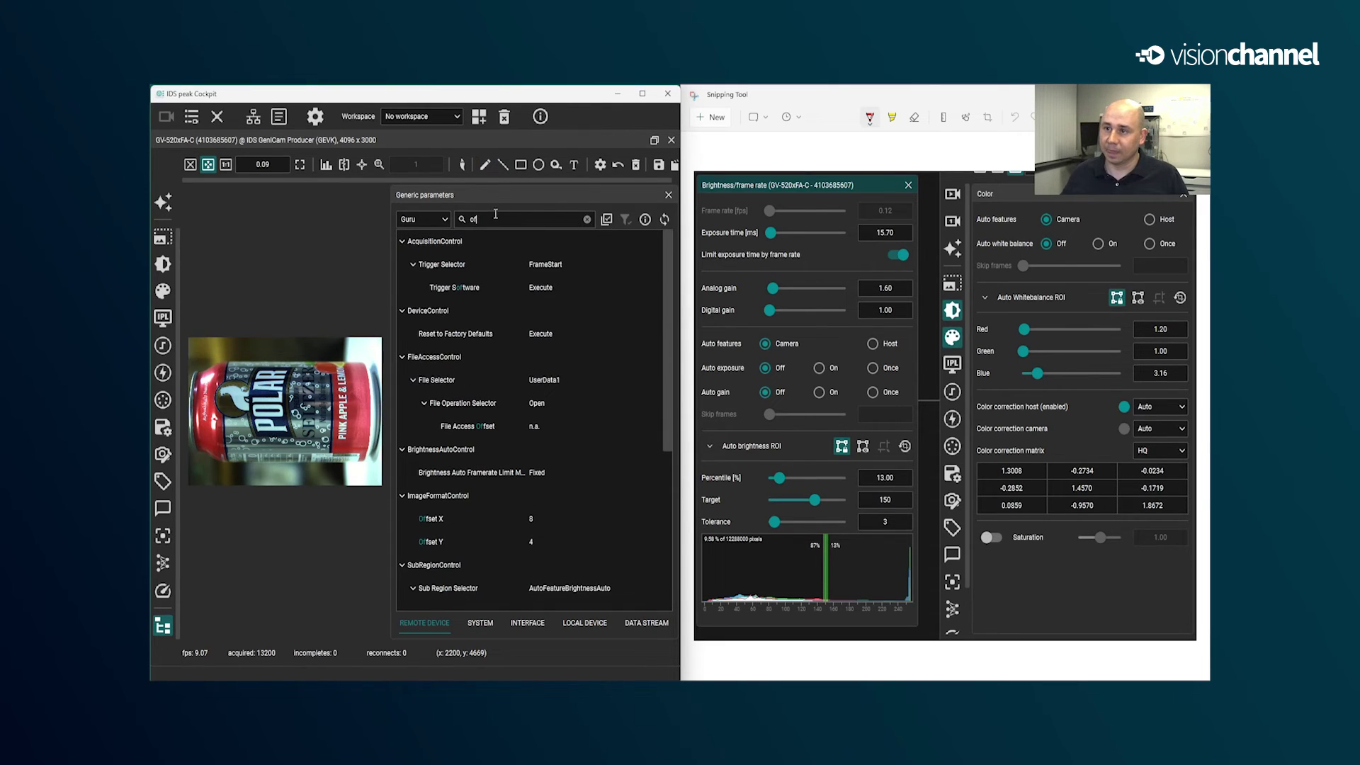
text(sety)
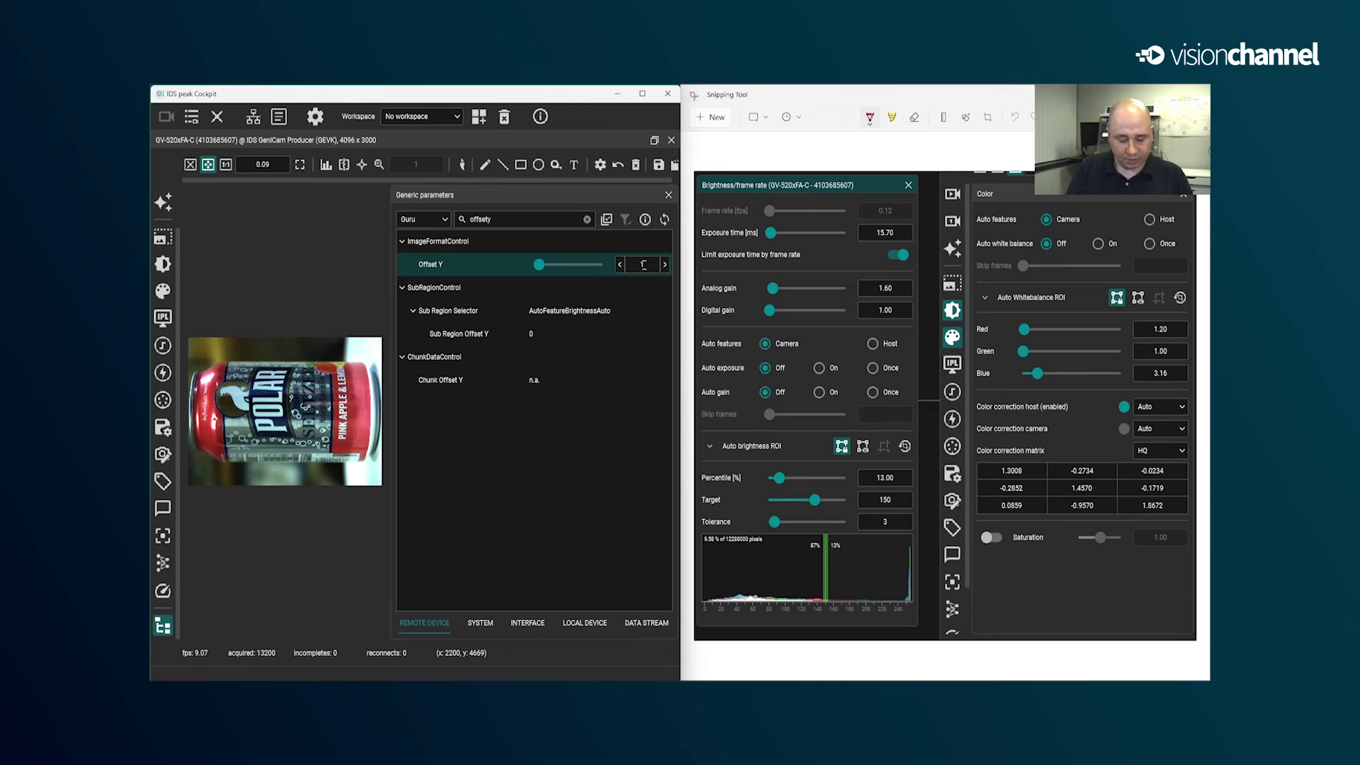
text(1500)
key(Return)
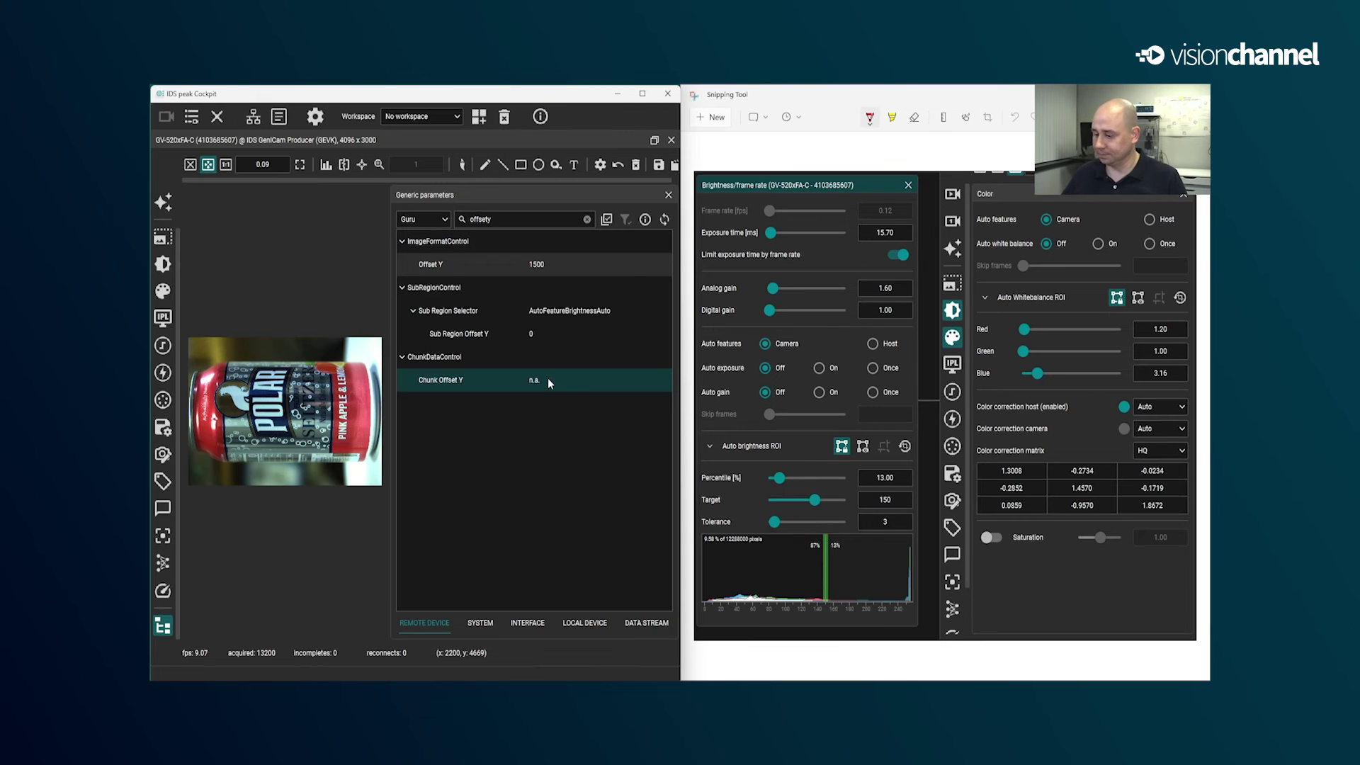
Find the Acquisition Line Rate in the generic parameters and set it to about 62.5.
double_click(504, 221)
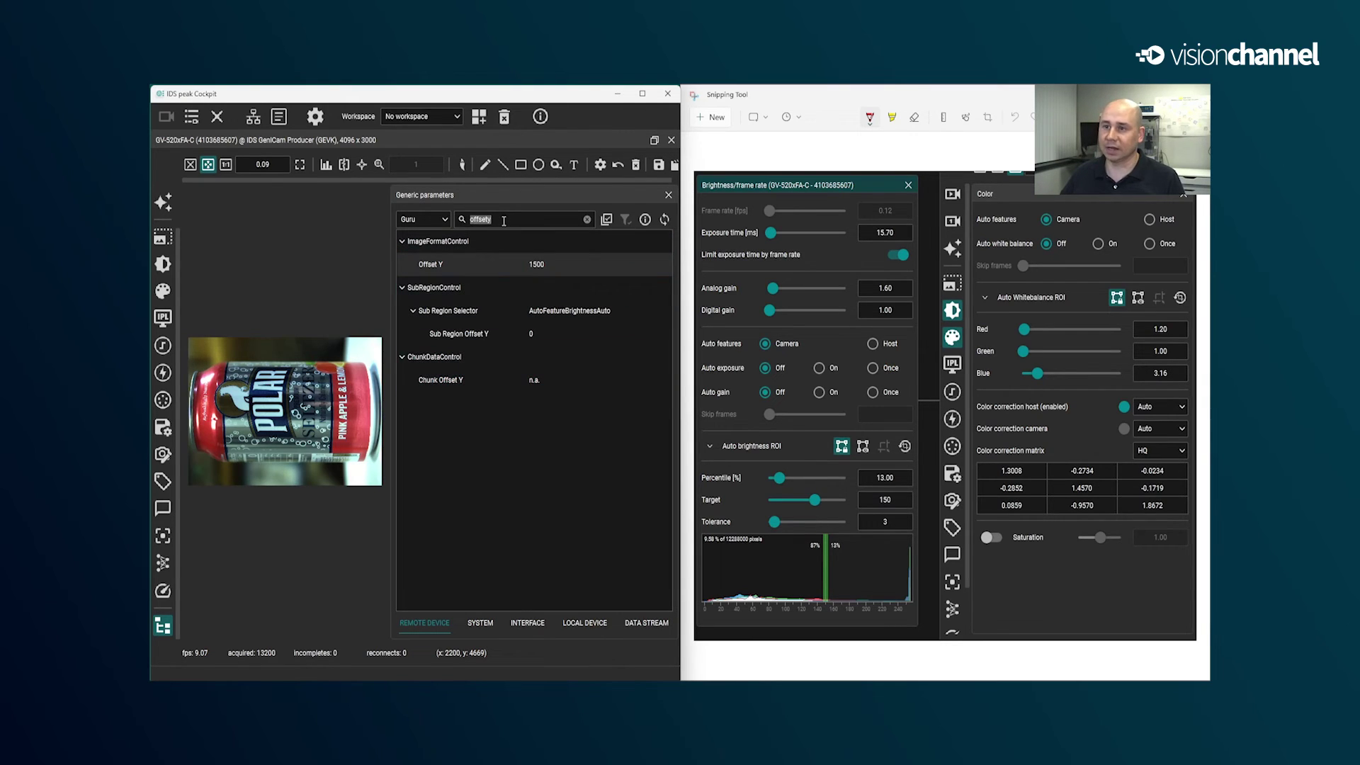
text(line)
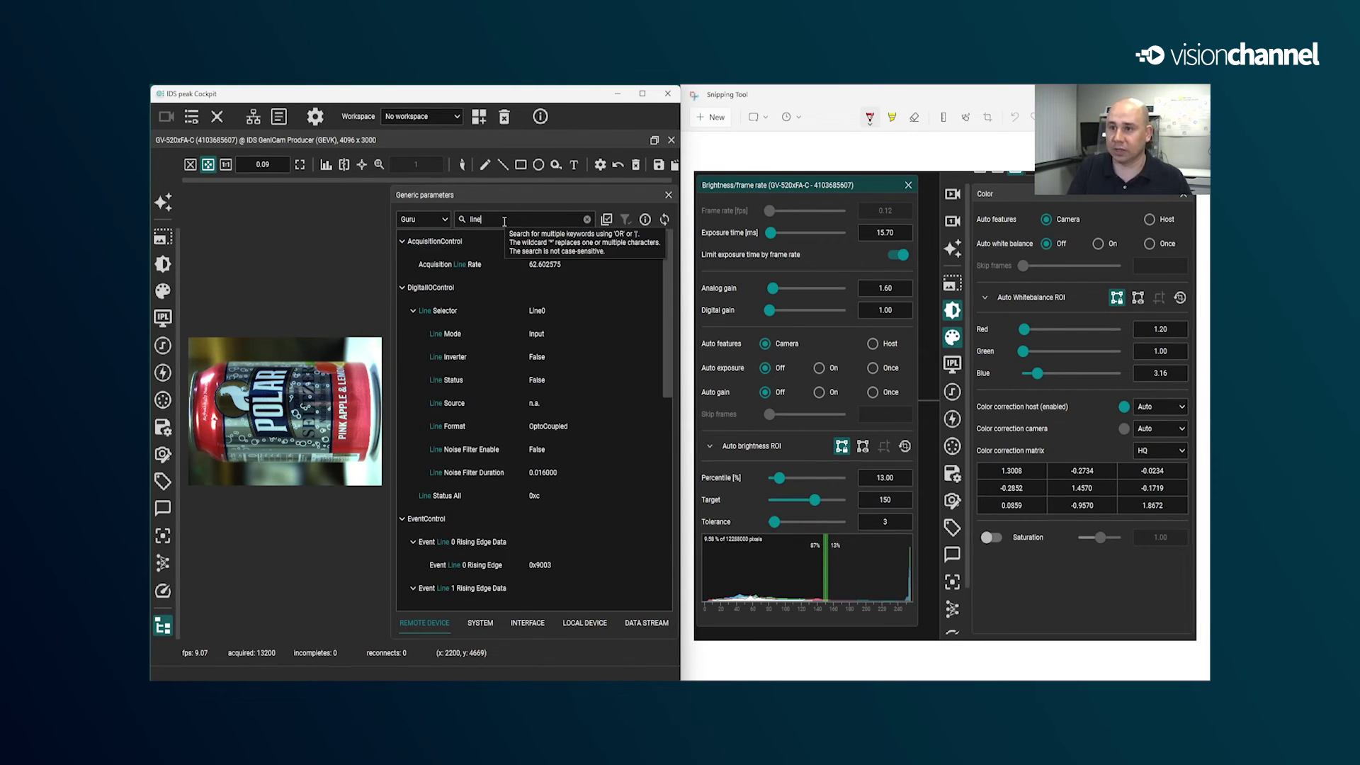
click(573, 268)
double_click(638, 265)
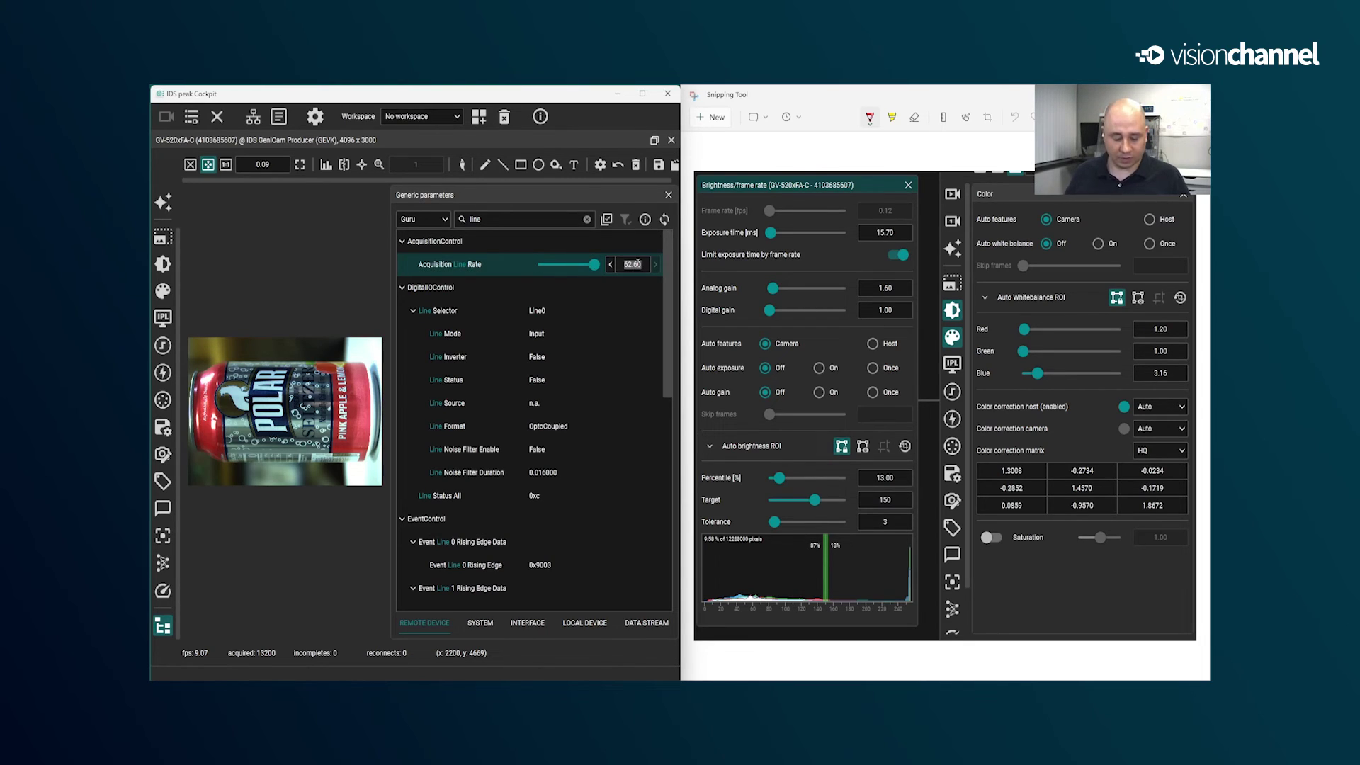
text(62.3)
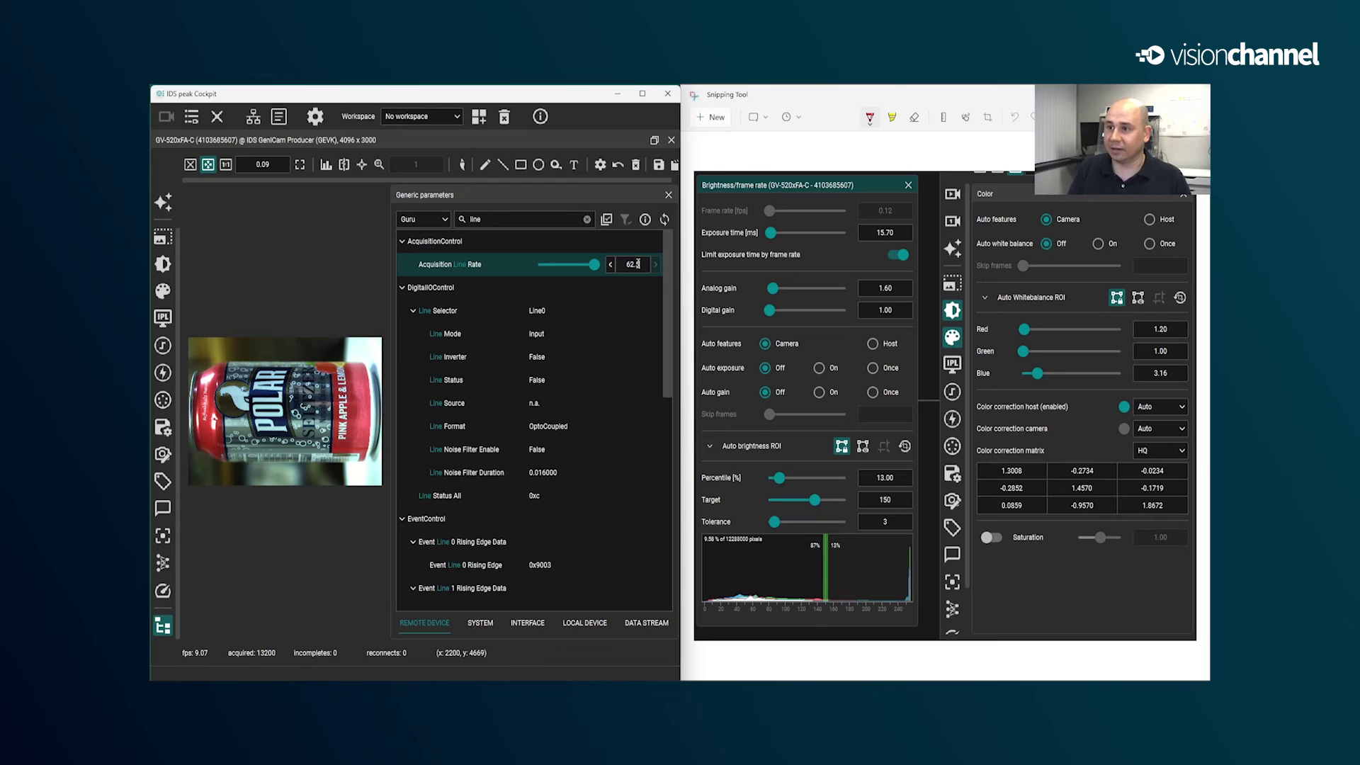
key(Return)
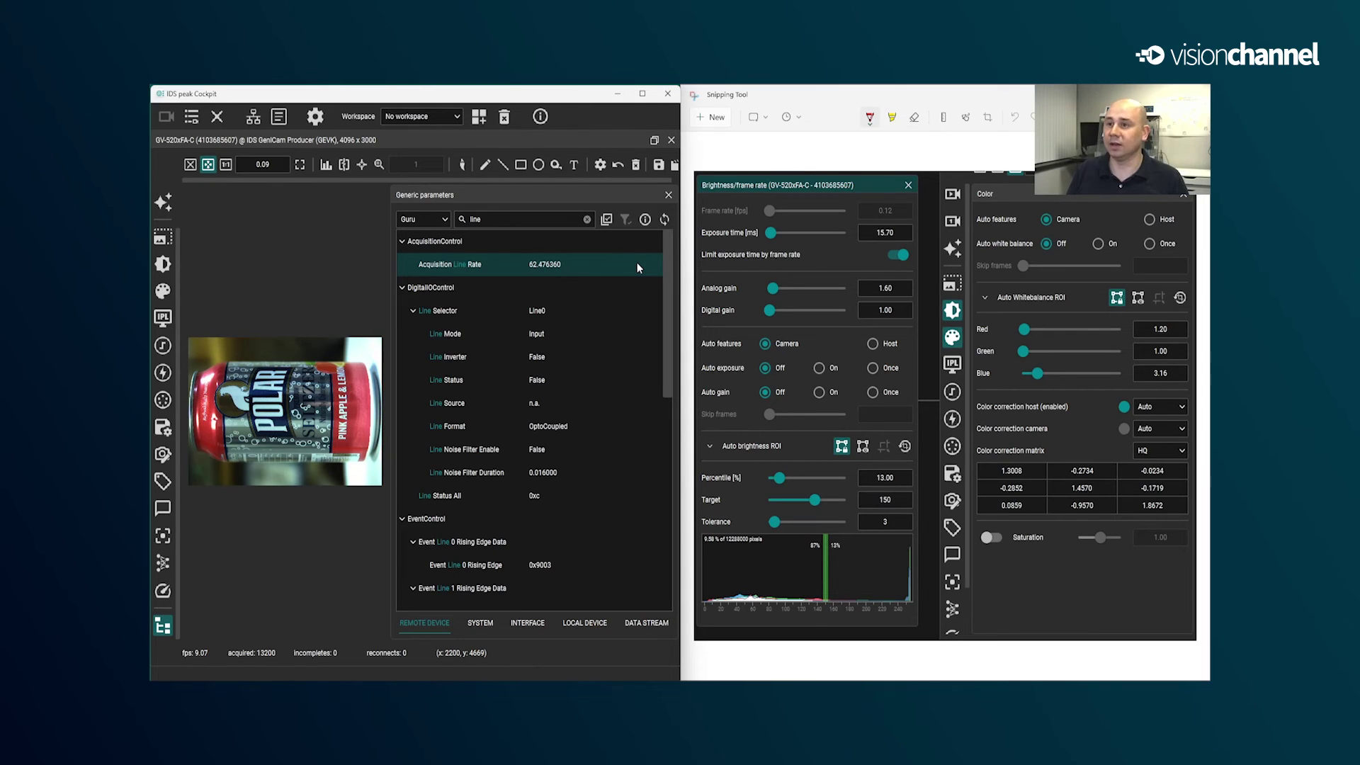
Switch the Trigger Selector to LineStart and close the generic parameters.
double_click(485, 218)
text(tri)
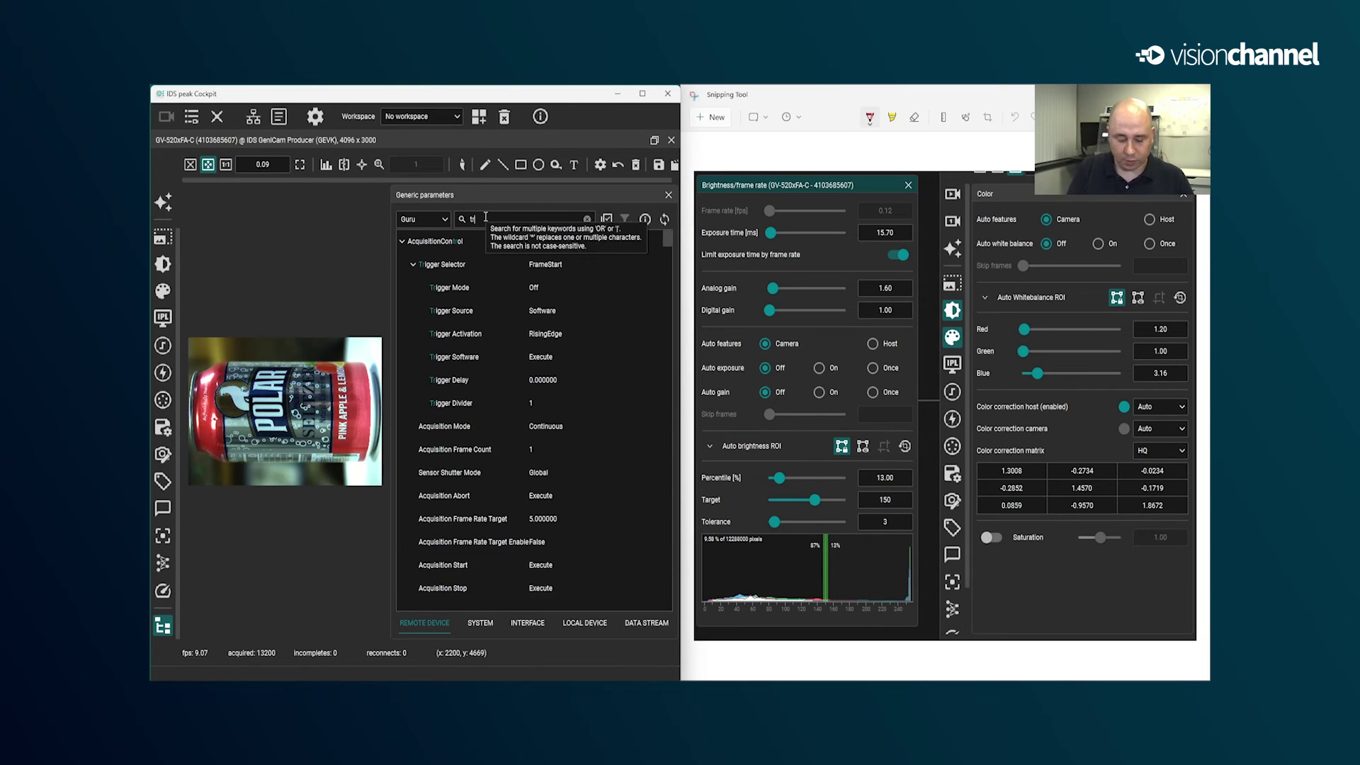
click(565, 269)
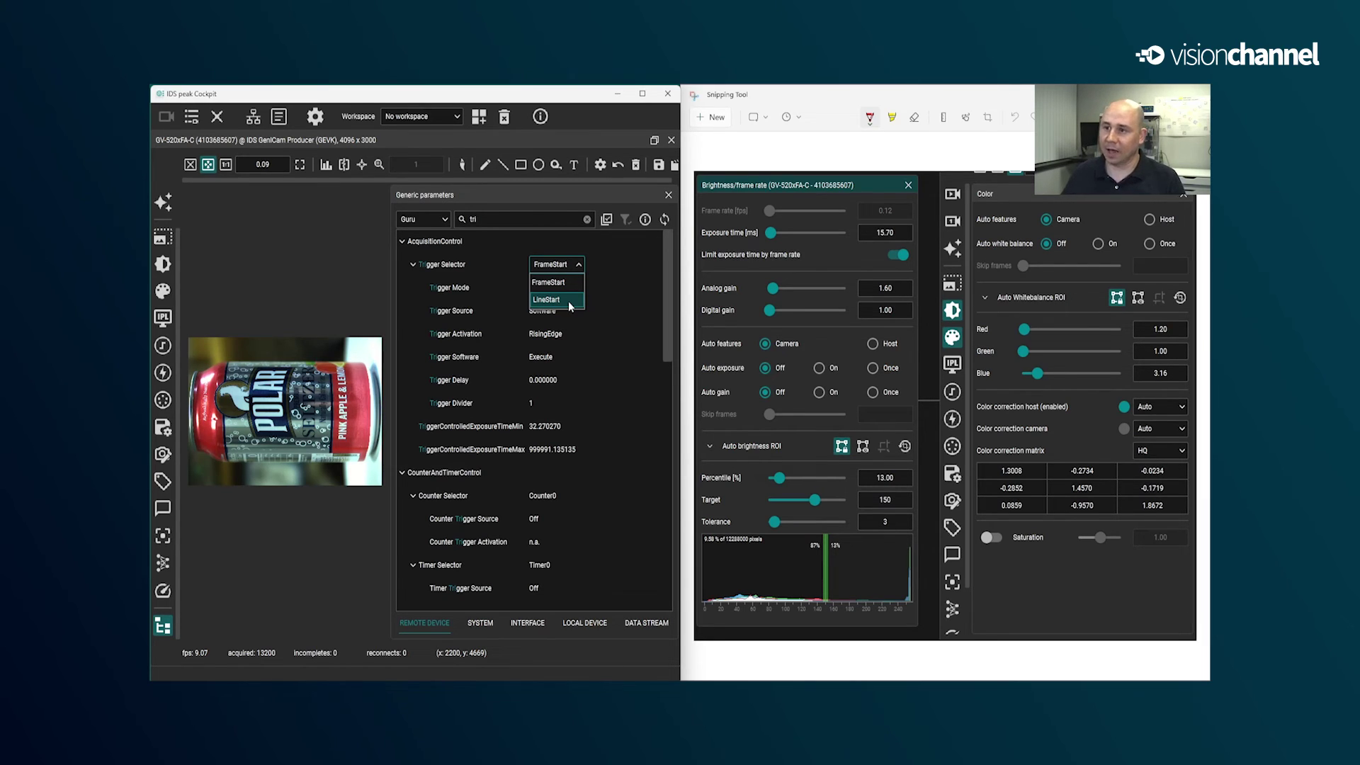
click(568, 300)
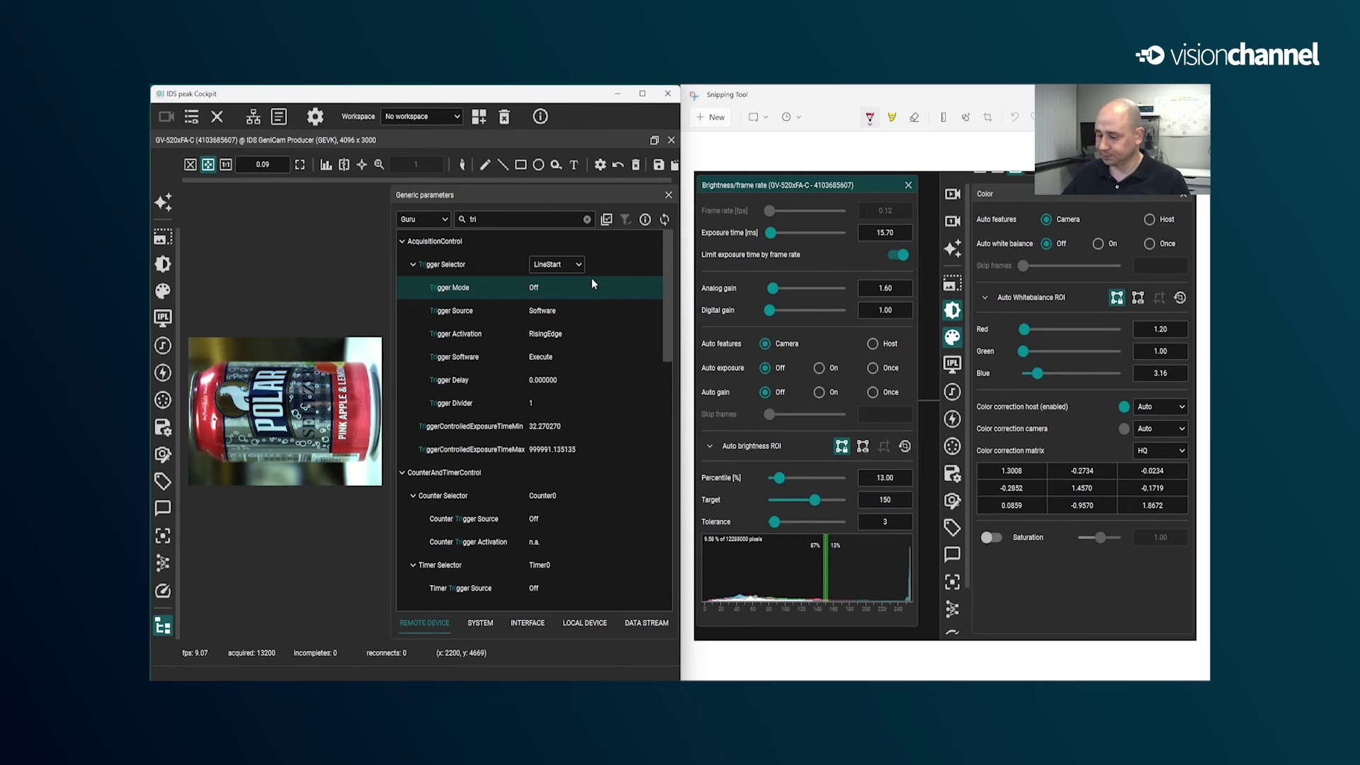
click(668, 195)
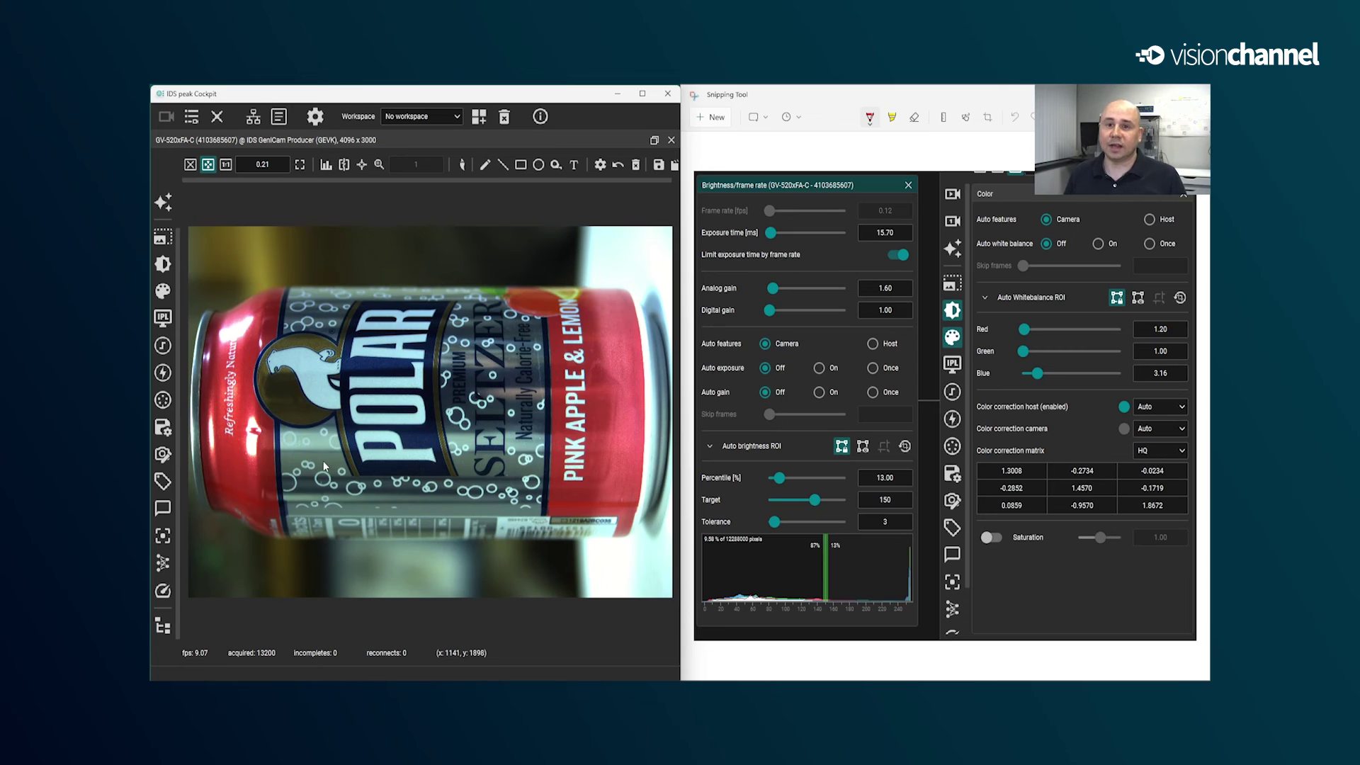
Maximize the camera window and start the continuous image acquisition.
scroll(182, 286, up, 2)
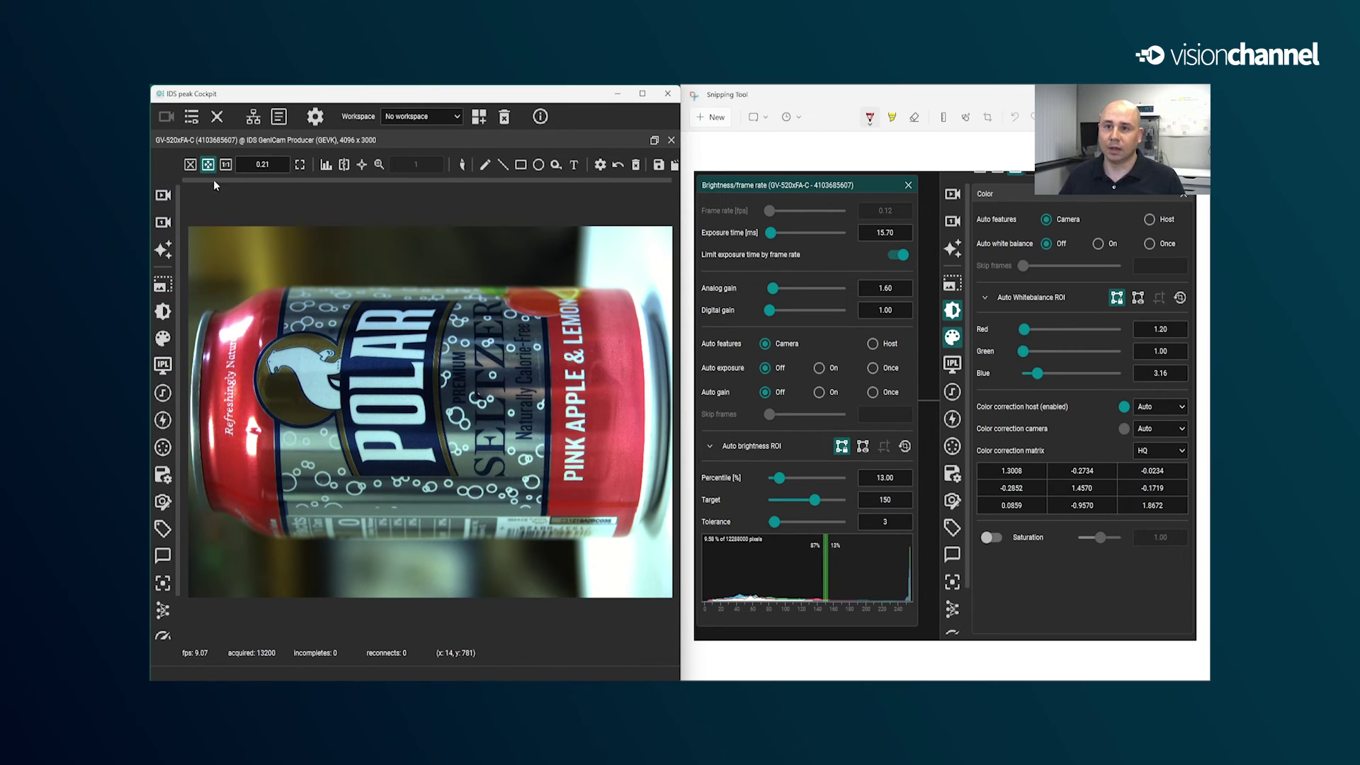
click(643, 93)
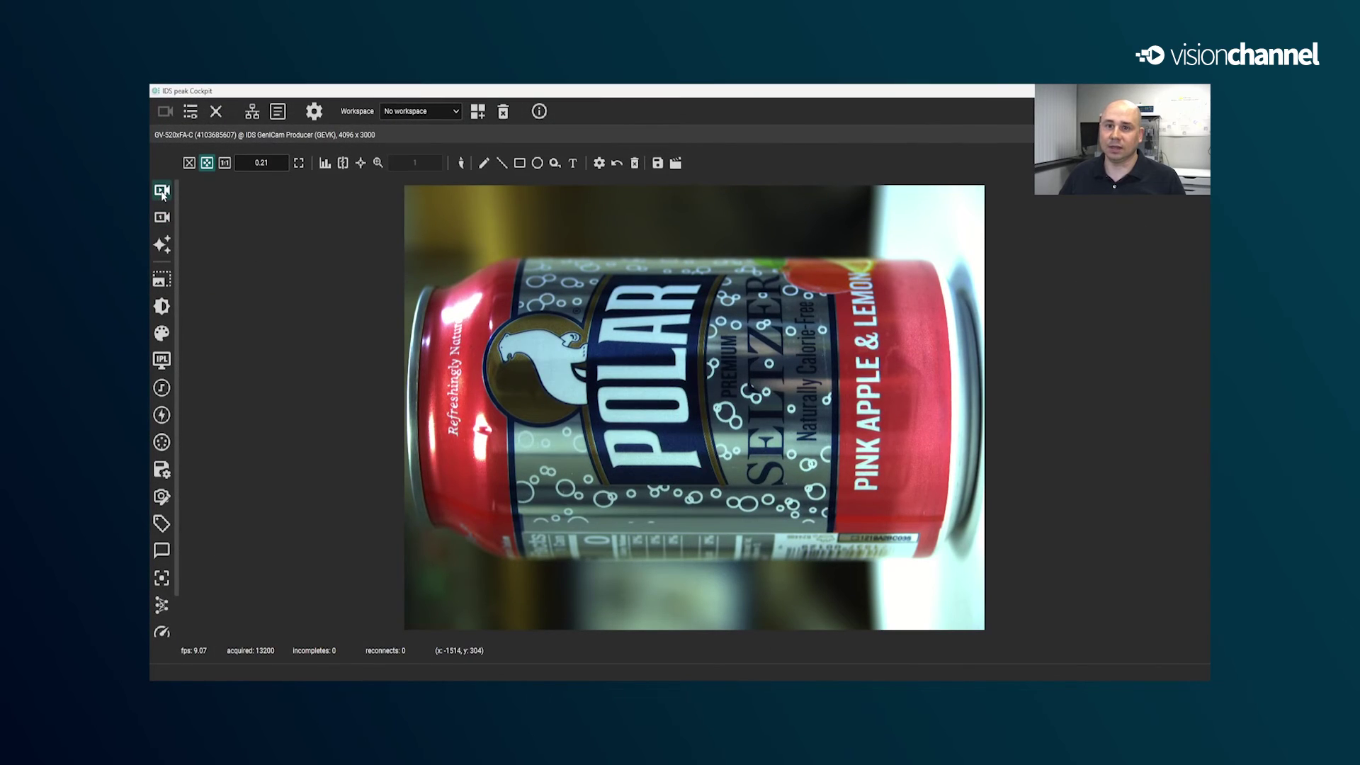
click(162, 191)
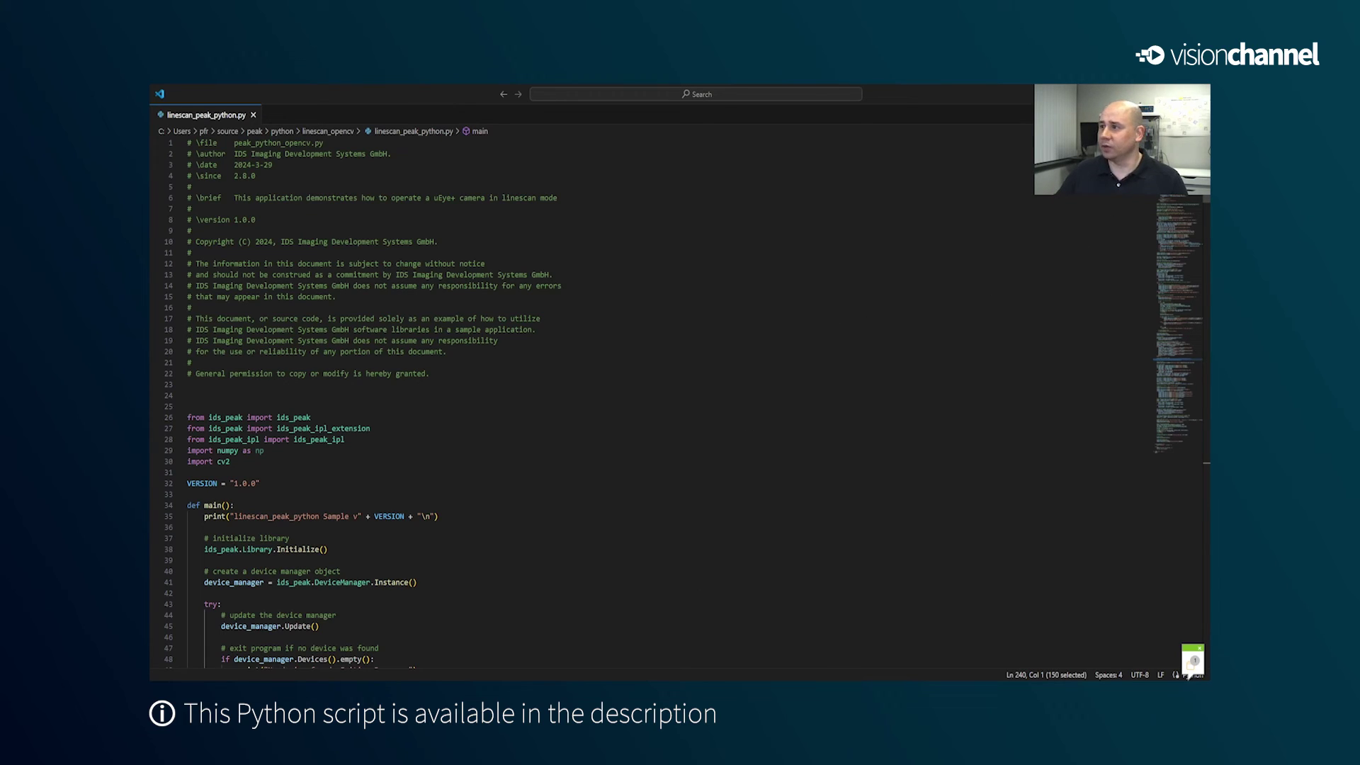
Examine the linescan_peak_python.py code for linescan mode, parameter settings, buffer allocation, acquisition start and saving the image as PNG.
scroll(646, 404, down, 8)
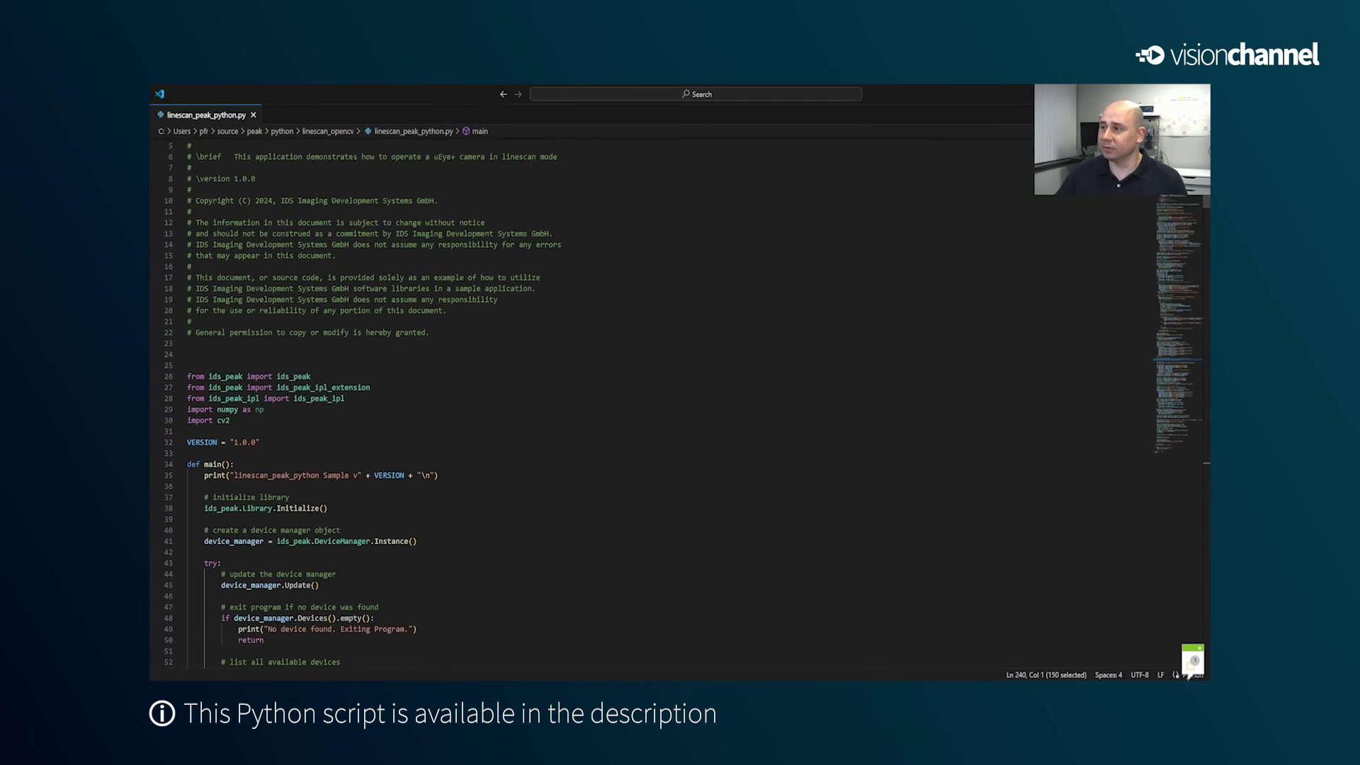
drag(1167, 197, 1162, 357)
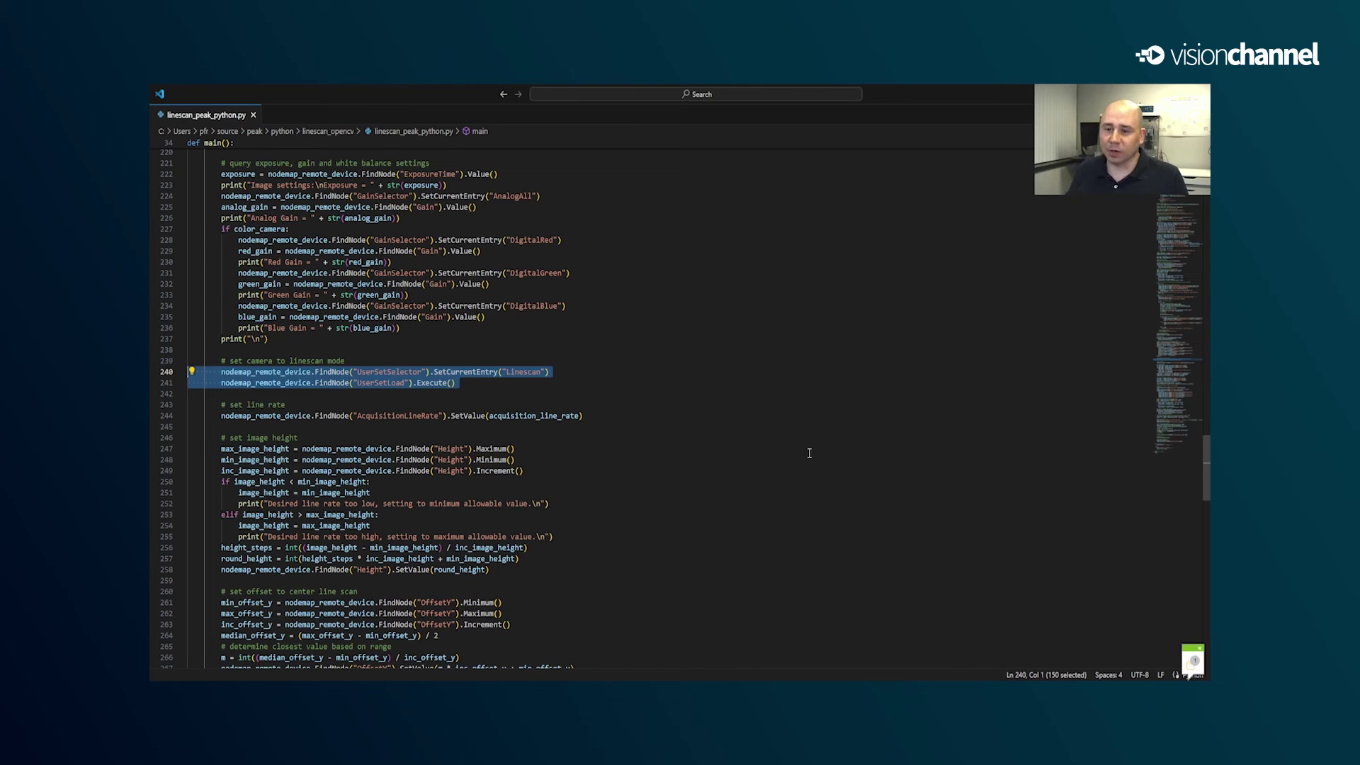
scroll(373, 448, down, 8)
scroll(373, 448, down, 8)
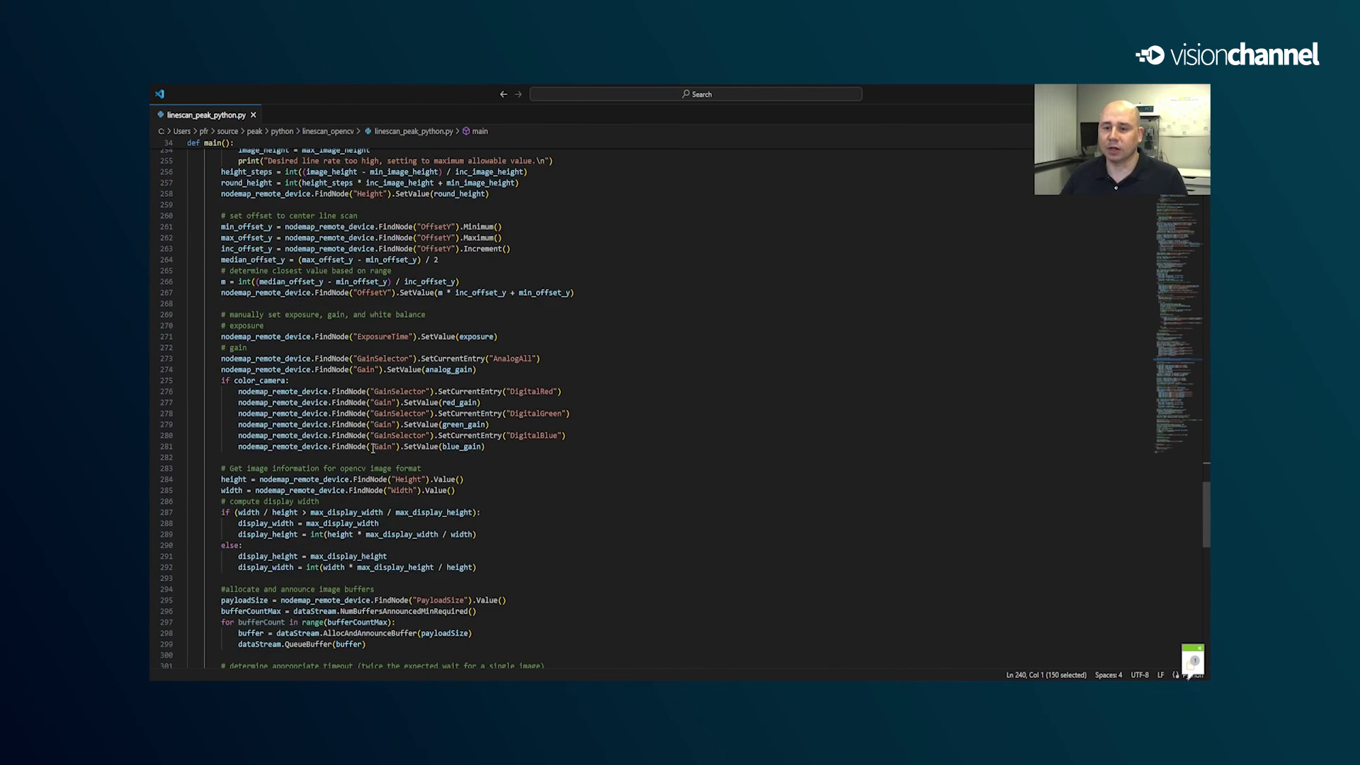
click(381, 498)
drag(381, 497, 187, 445)
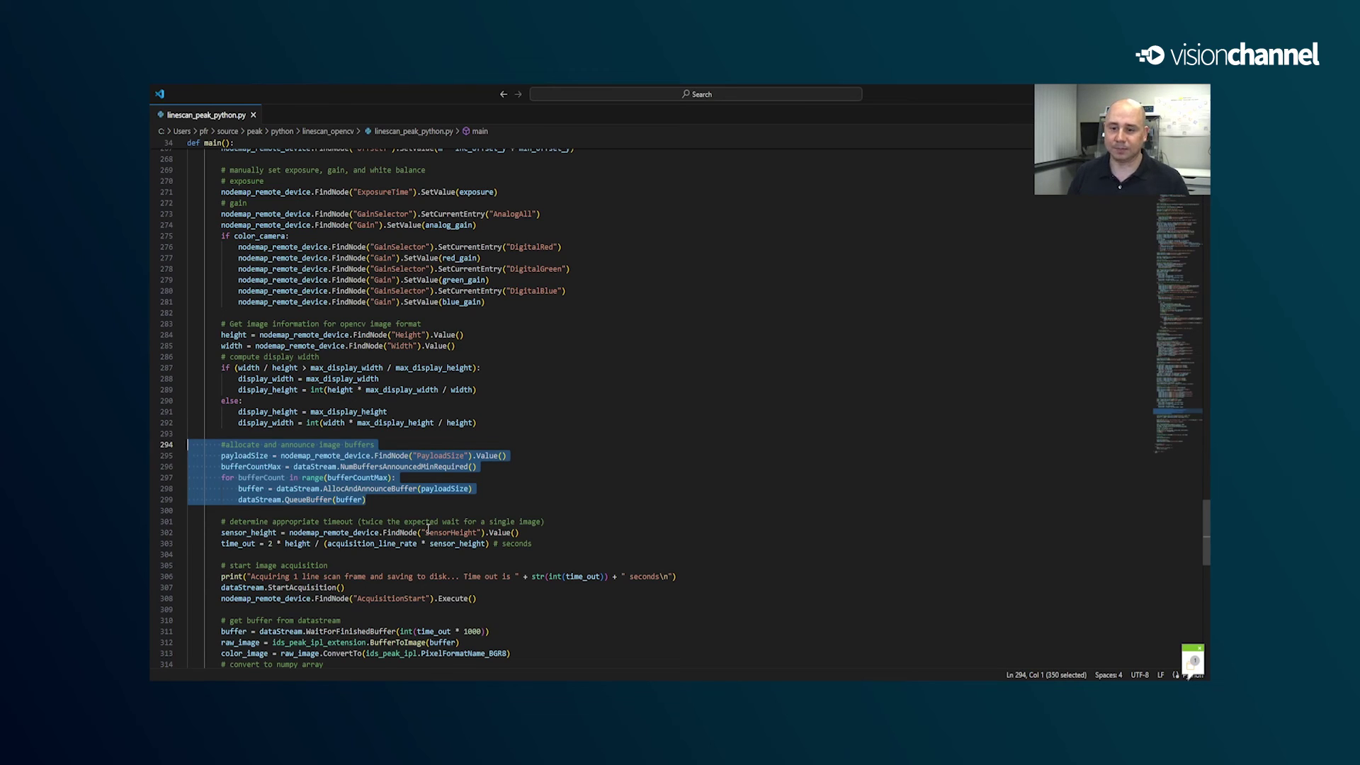
scroll(426, 435, down, 5)
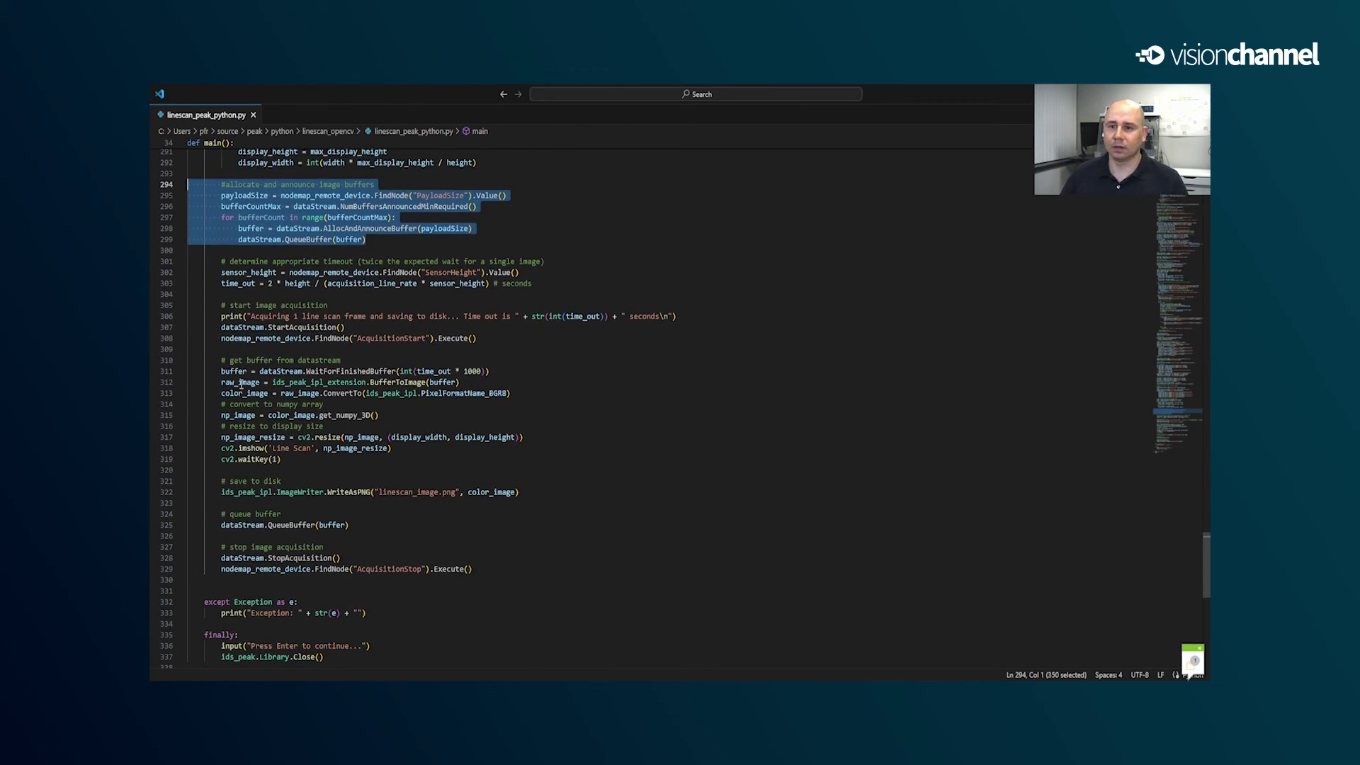
drag(221, 327, 507, 374)
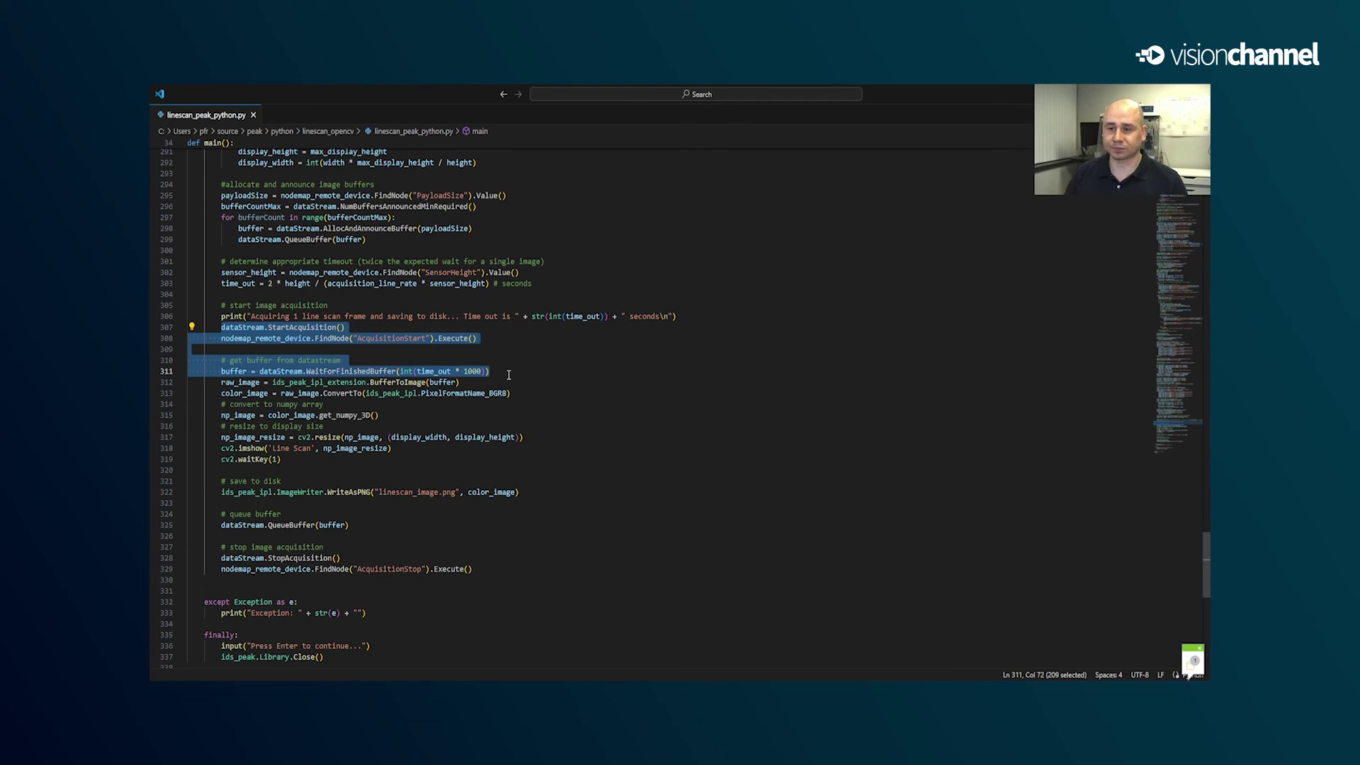
drag(522, 499, 222, 491)
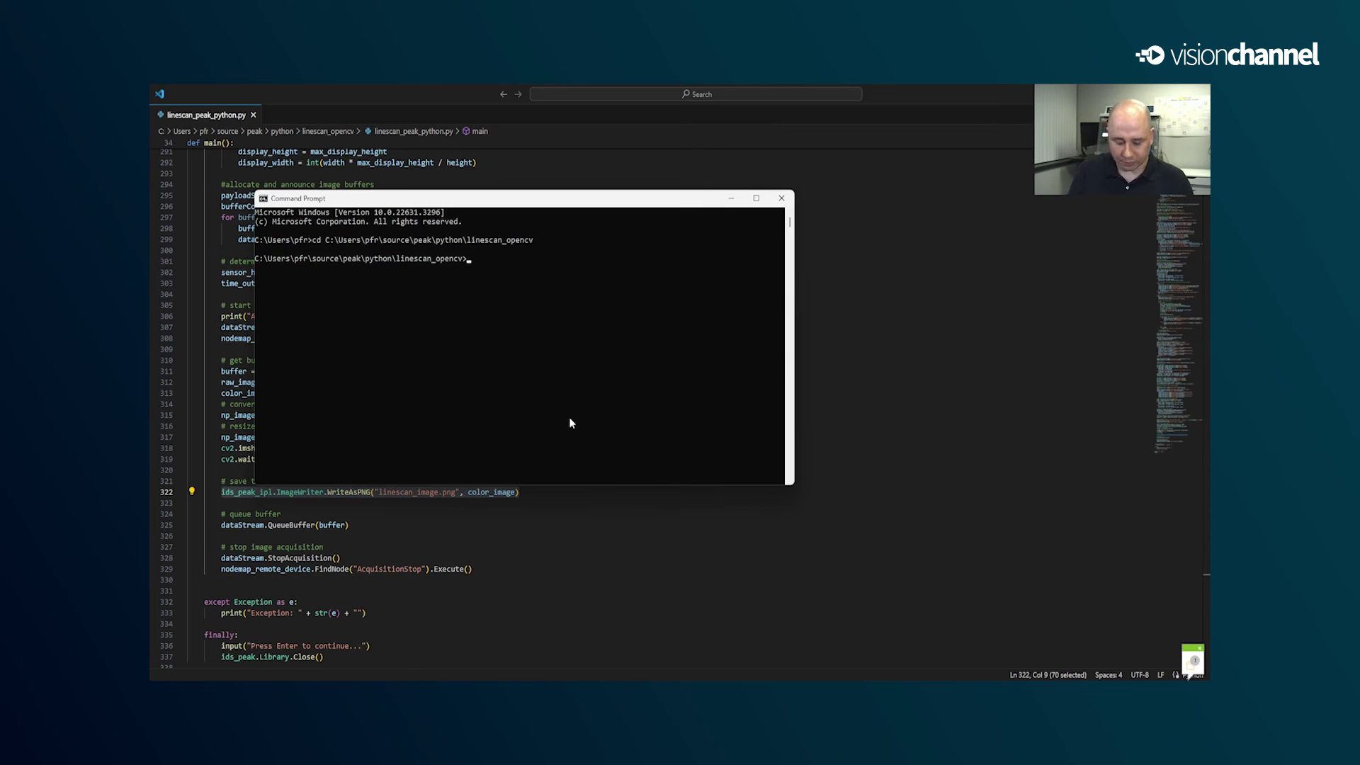
Run the linescan_peak_python.py script with py in the Command Prompt from the linescan_opencv folder.
text(linescan_image.png)
key(Tab)
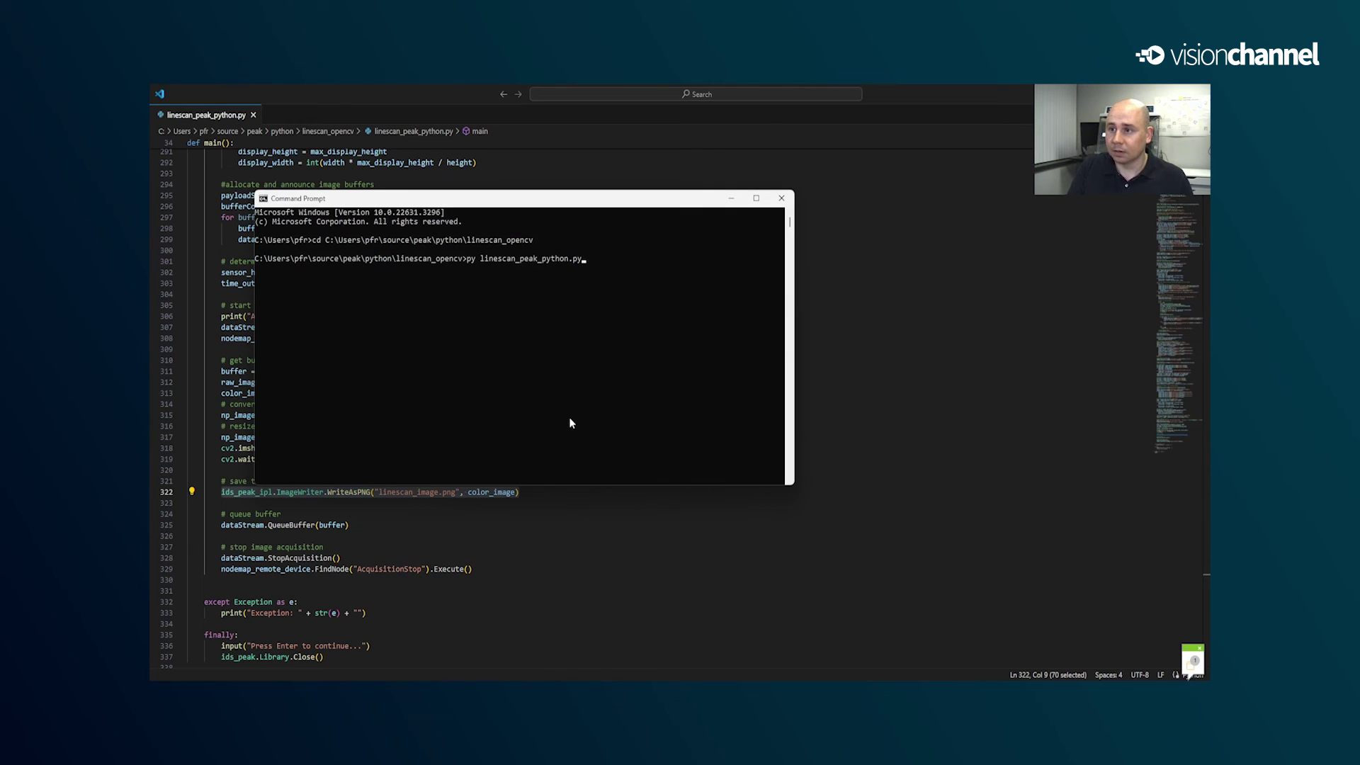
key(Return)
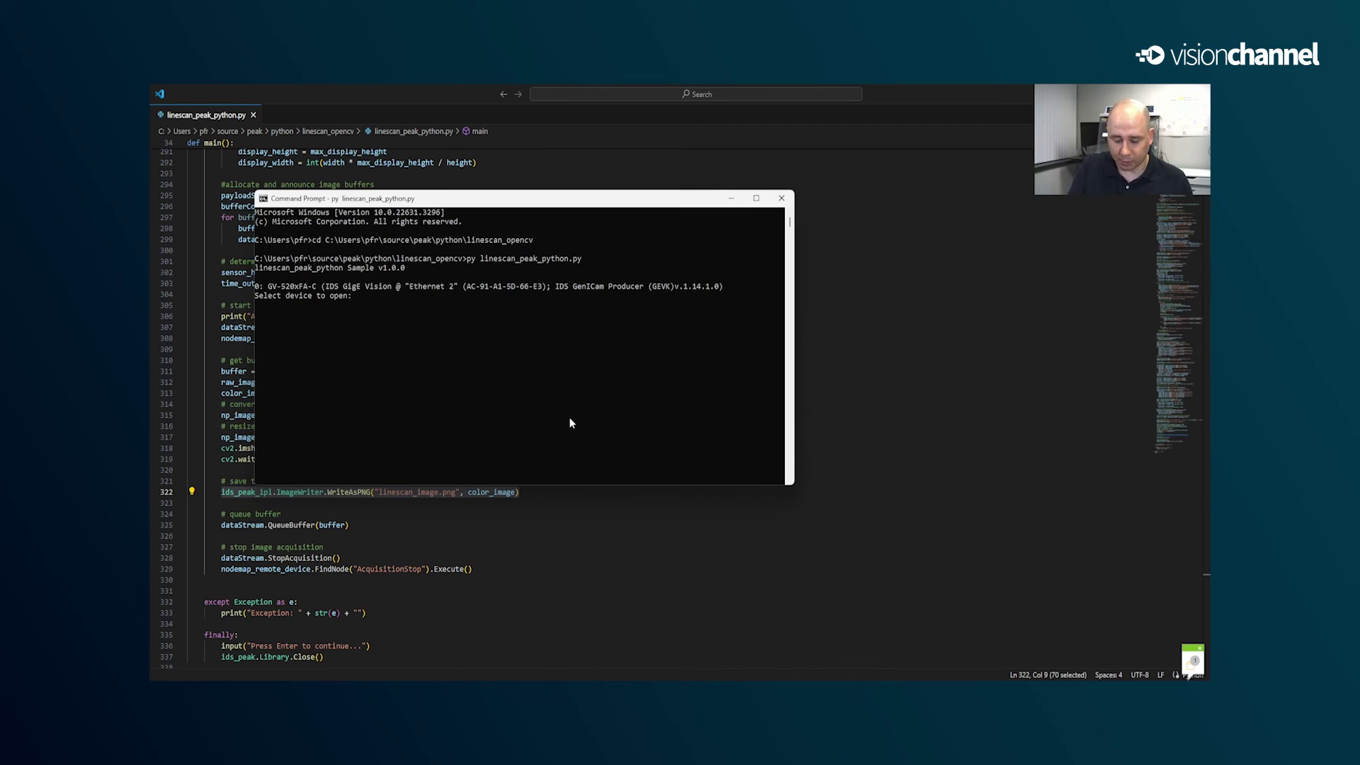
Select device 0 in the running script and enter an image height of 6249 pixels and a line rate of 125.
text(0)
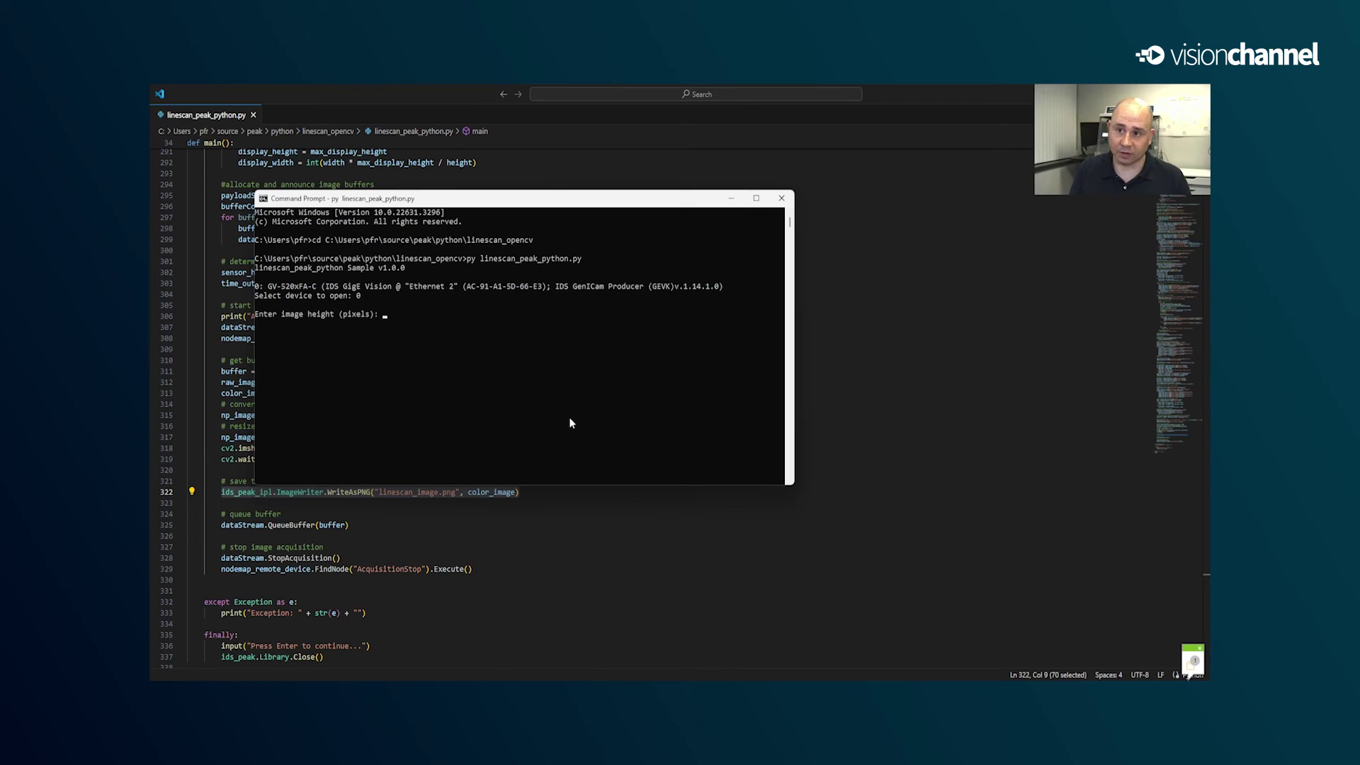
text(6)
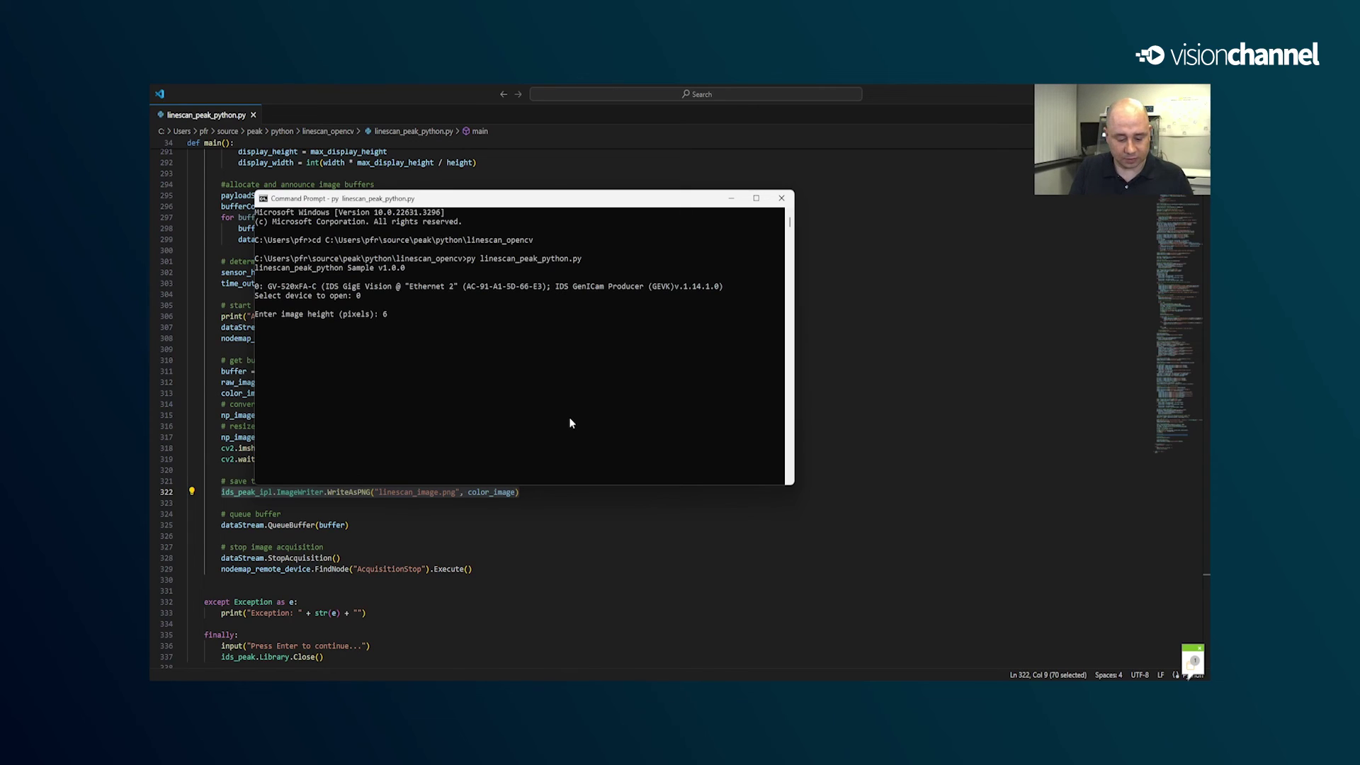
text(249)
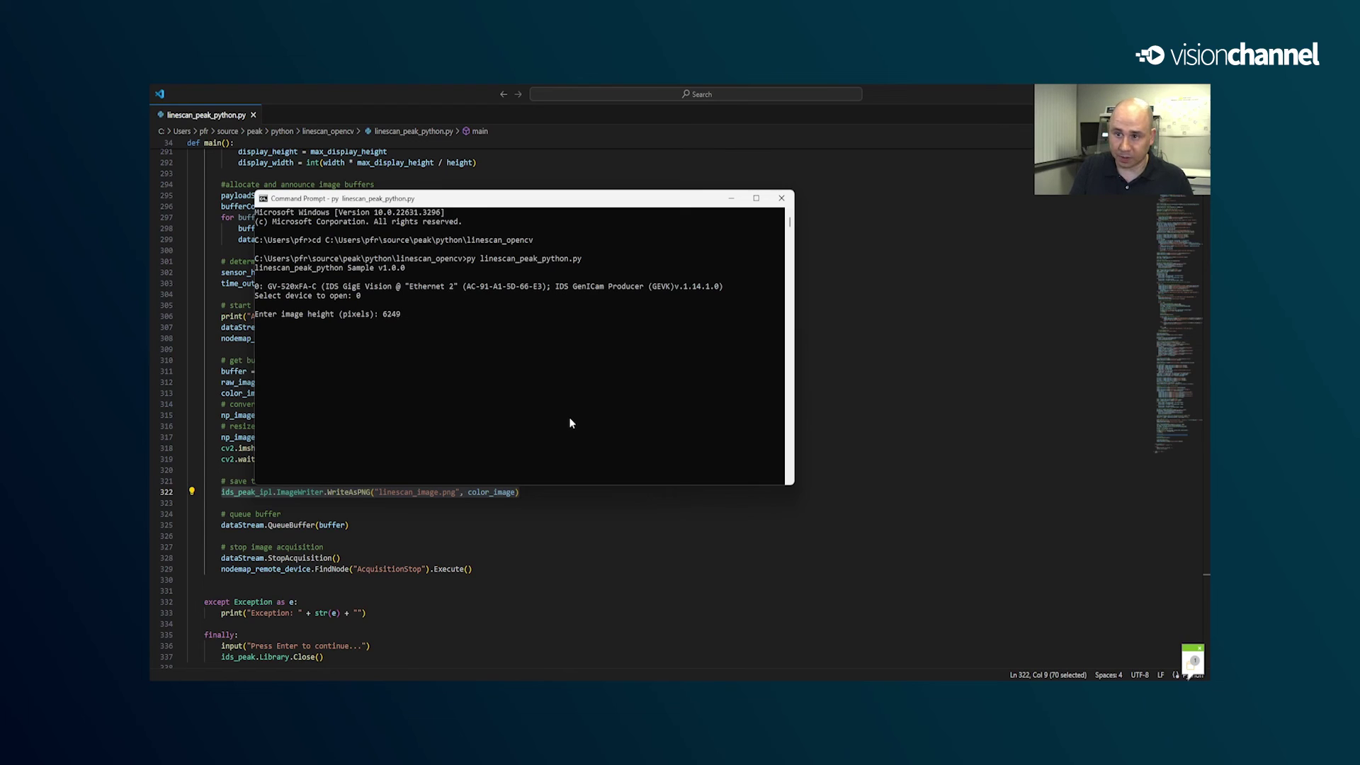
key(Return)
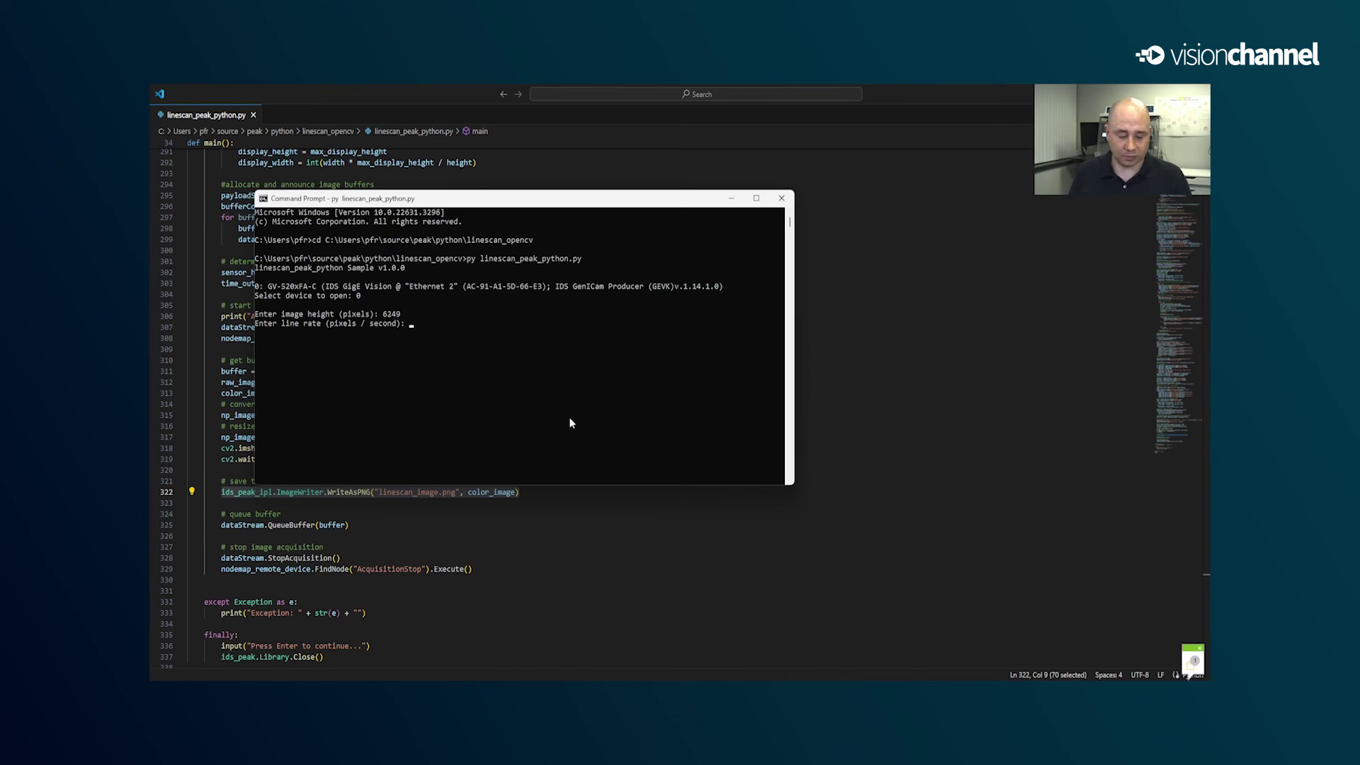
text(125)
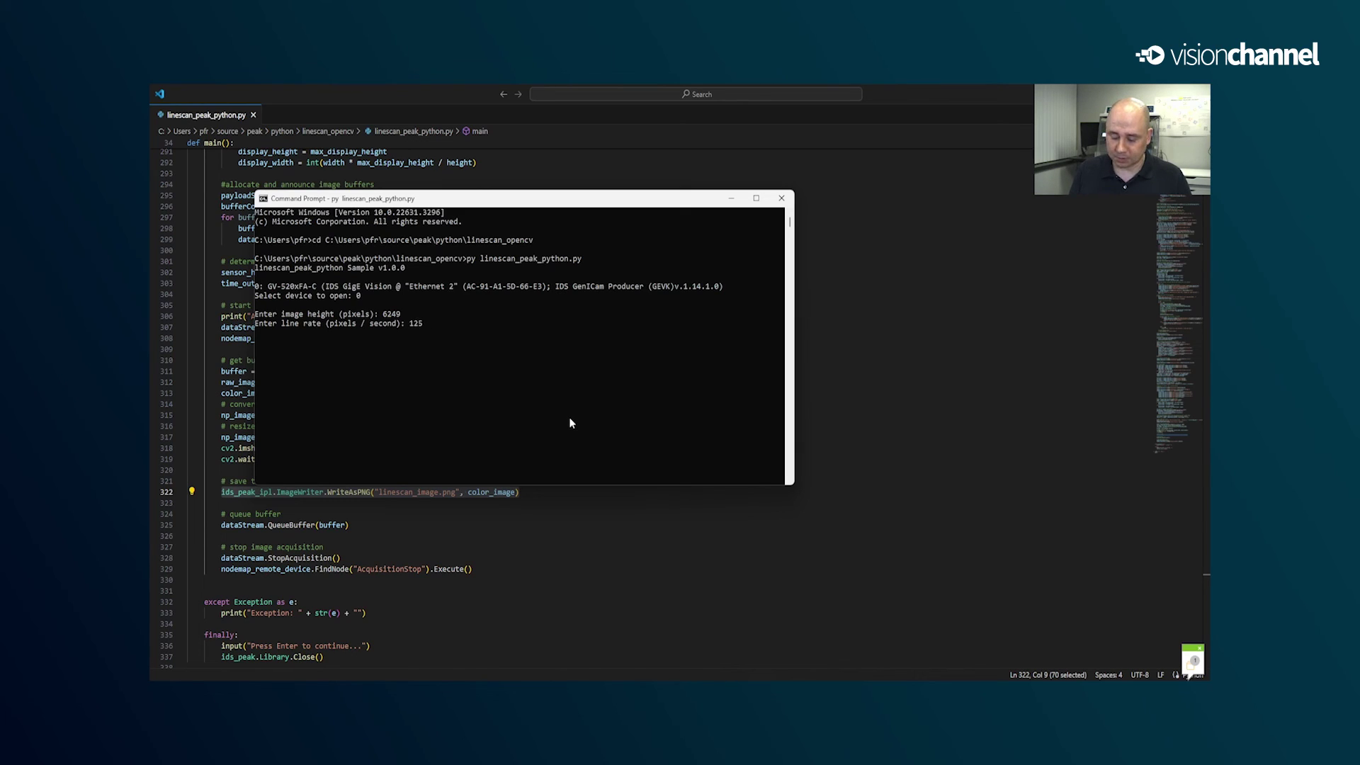
key(Return)
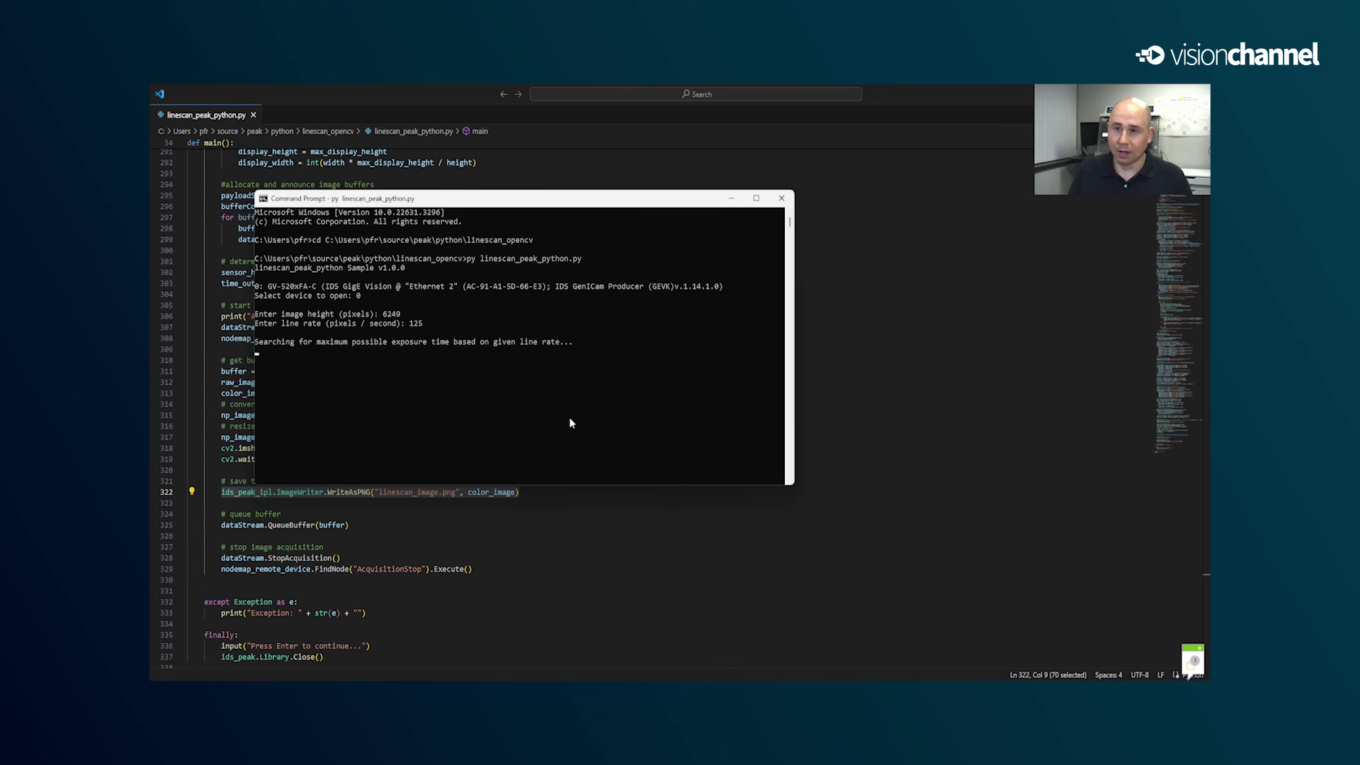